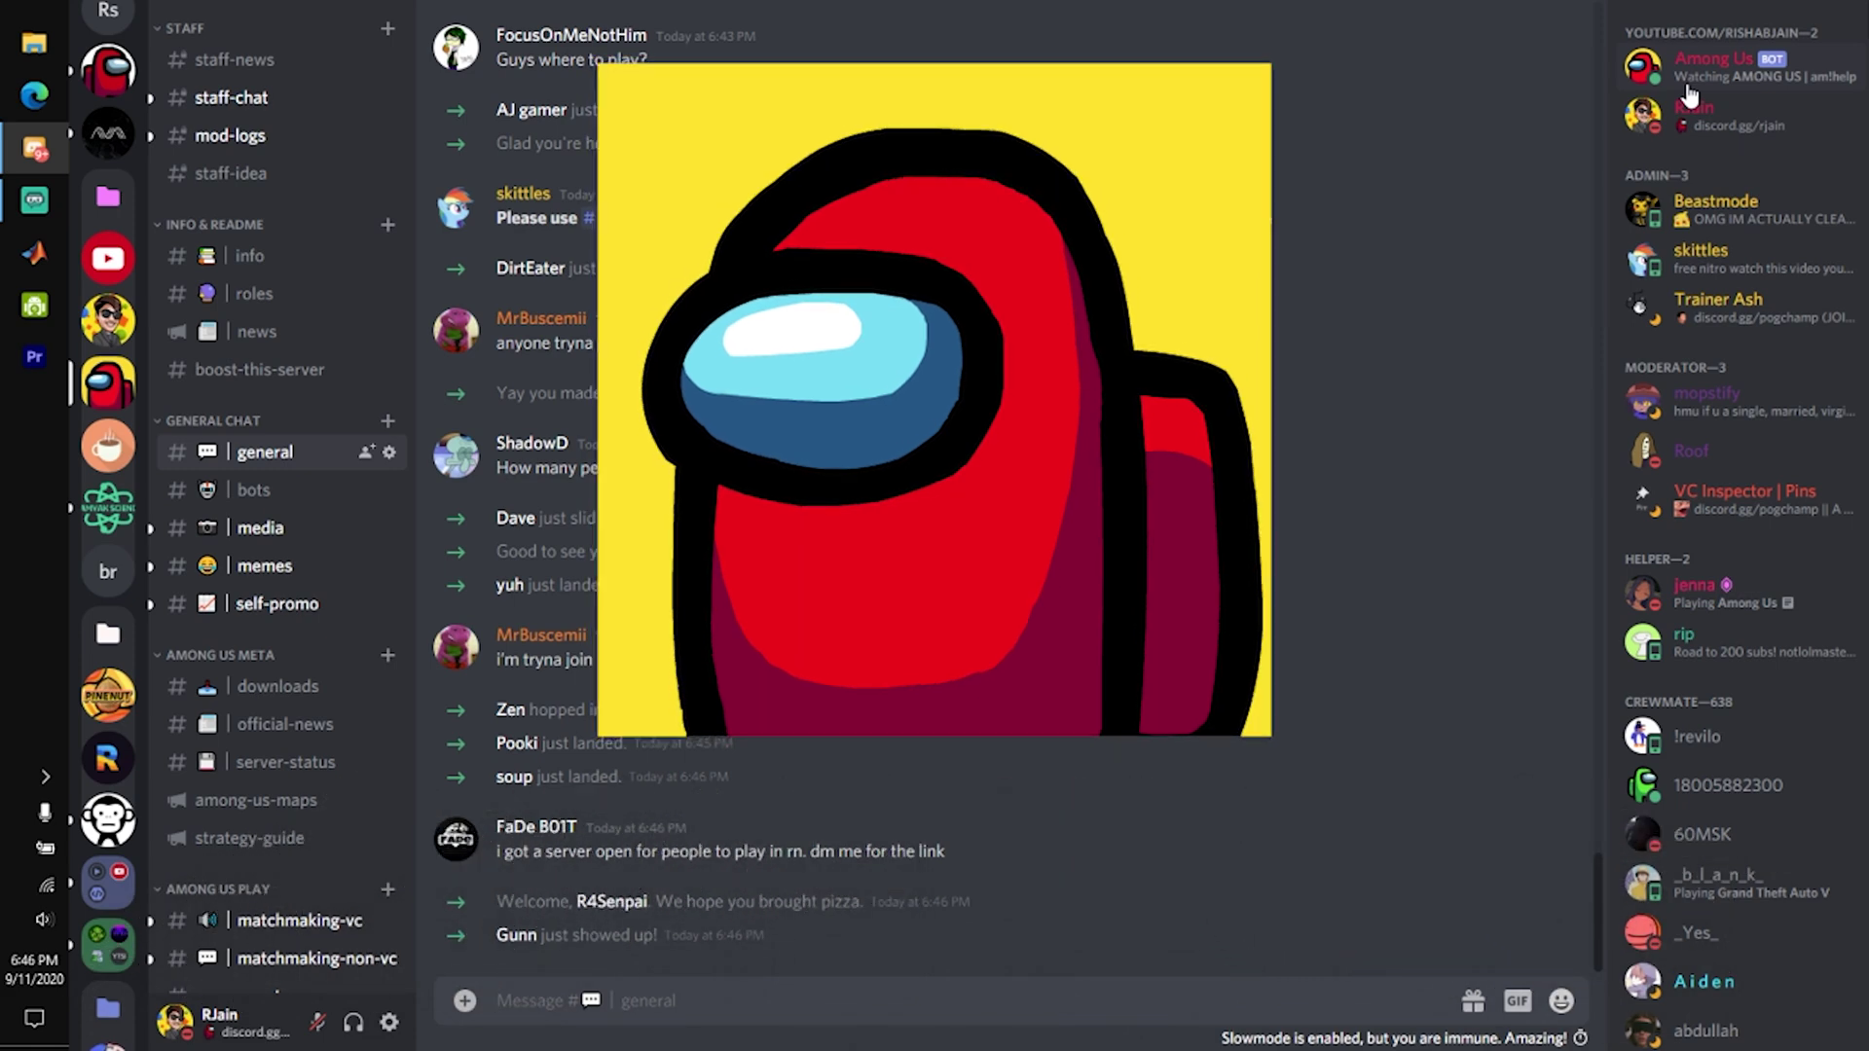
- Browse the server's Among Us voice chats and its matchmaking-non-vc, among-us-maps and strategy-guide channels
scroll(1036, 896, "up", 20)
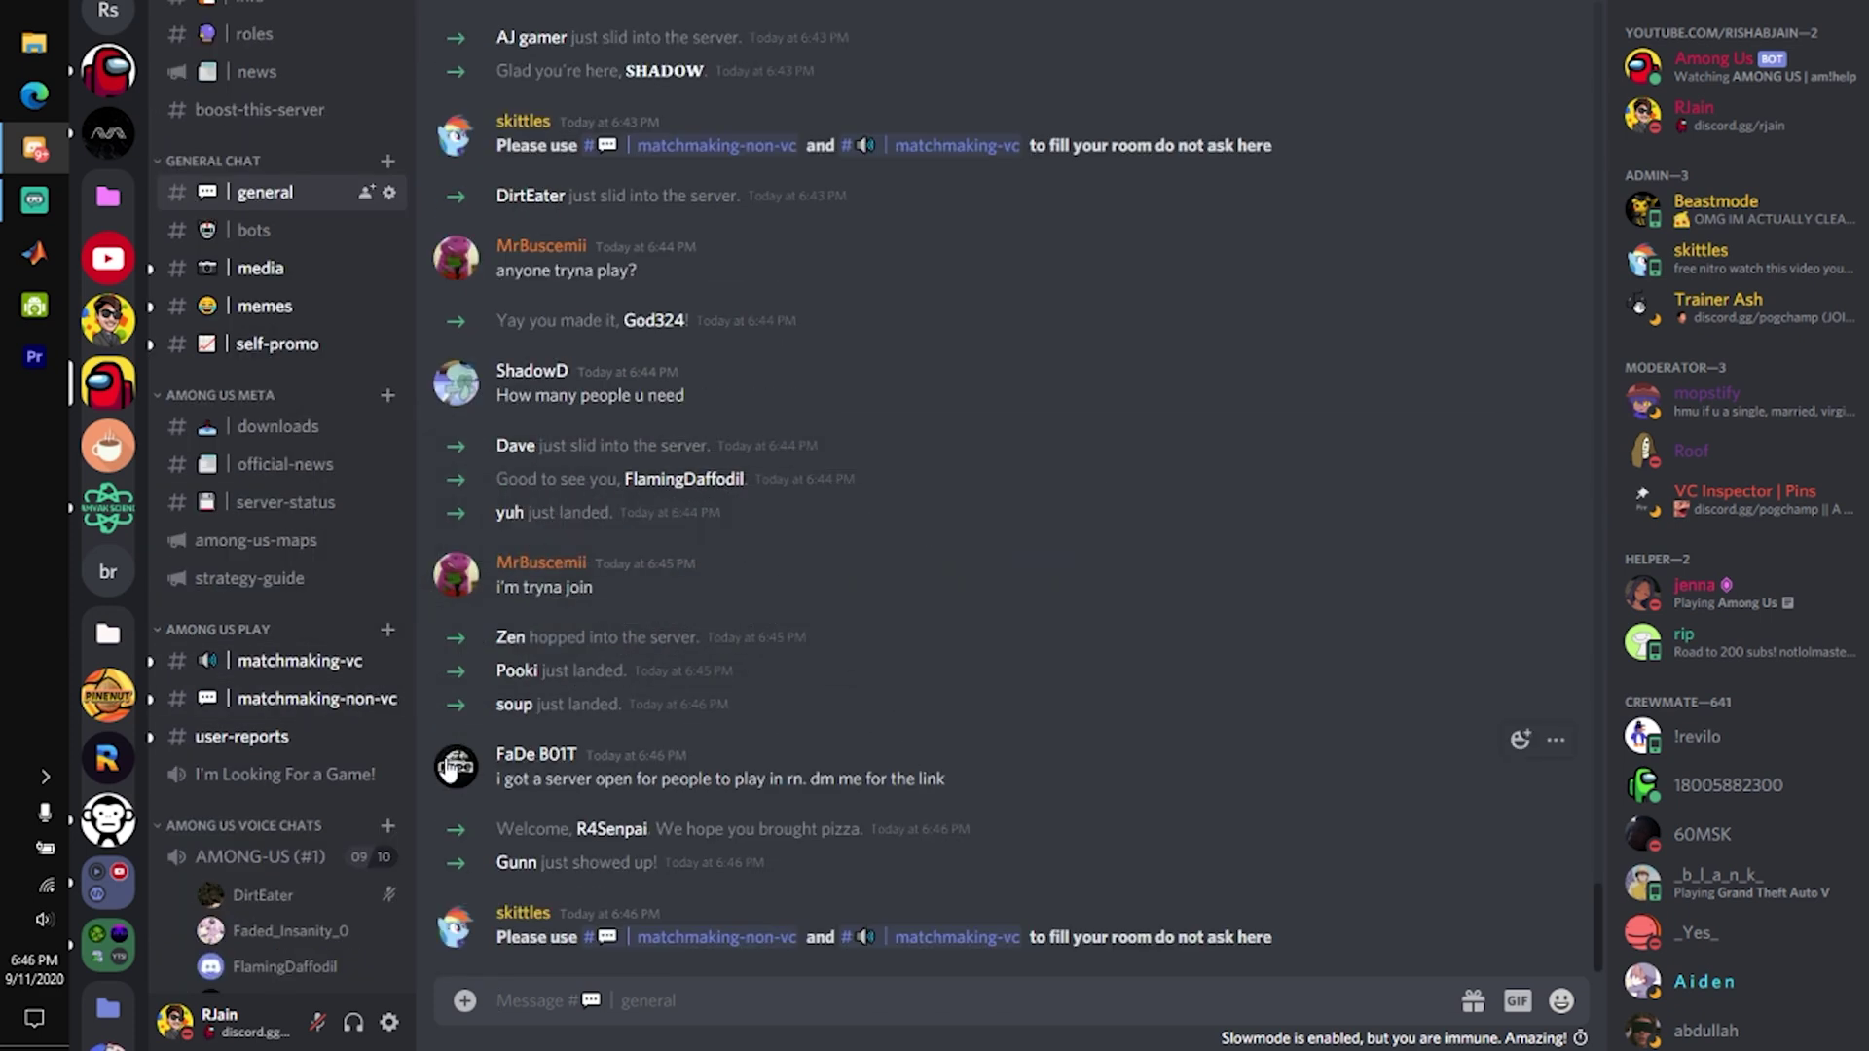
scroll(322, 715, "down", 10)
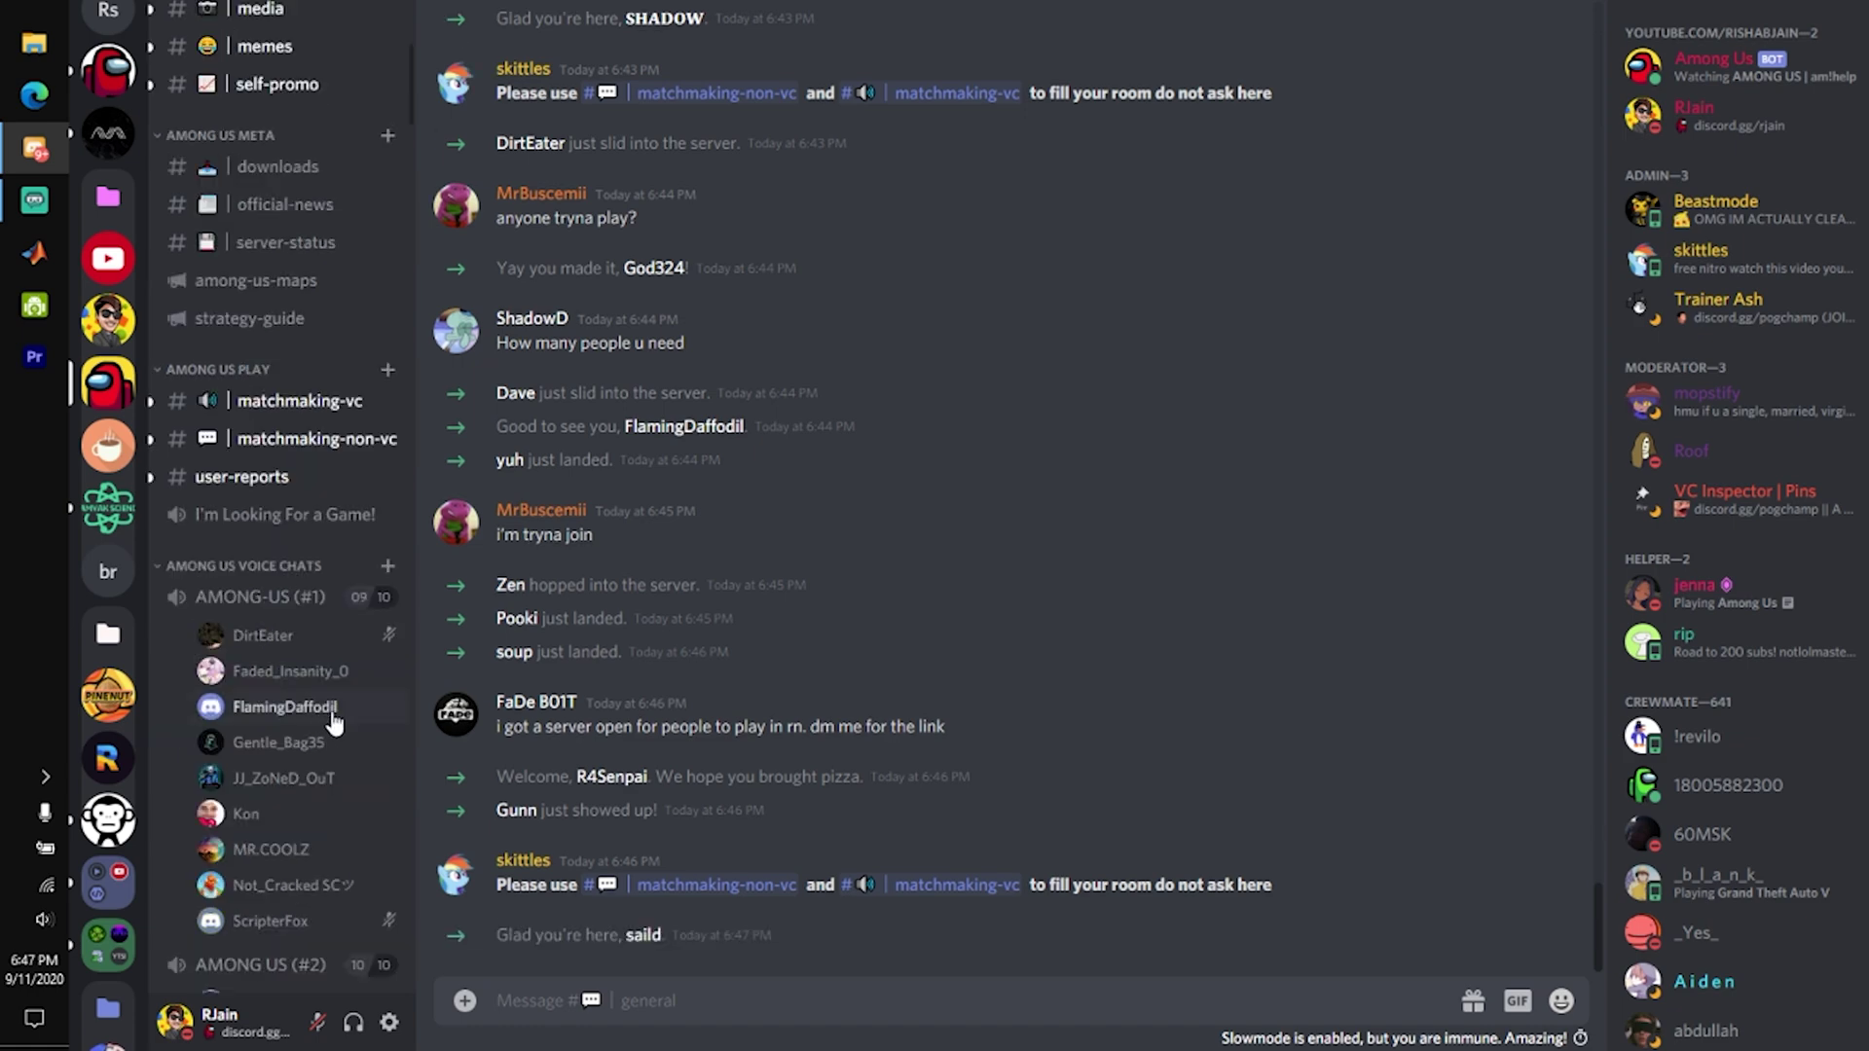
scroll(362, 640, "up", 10)
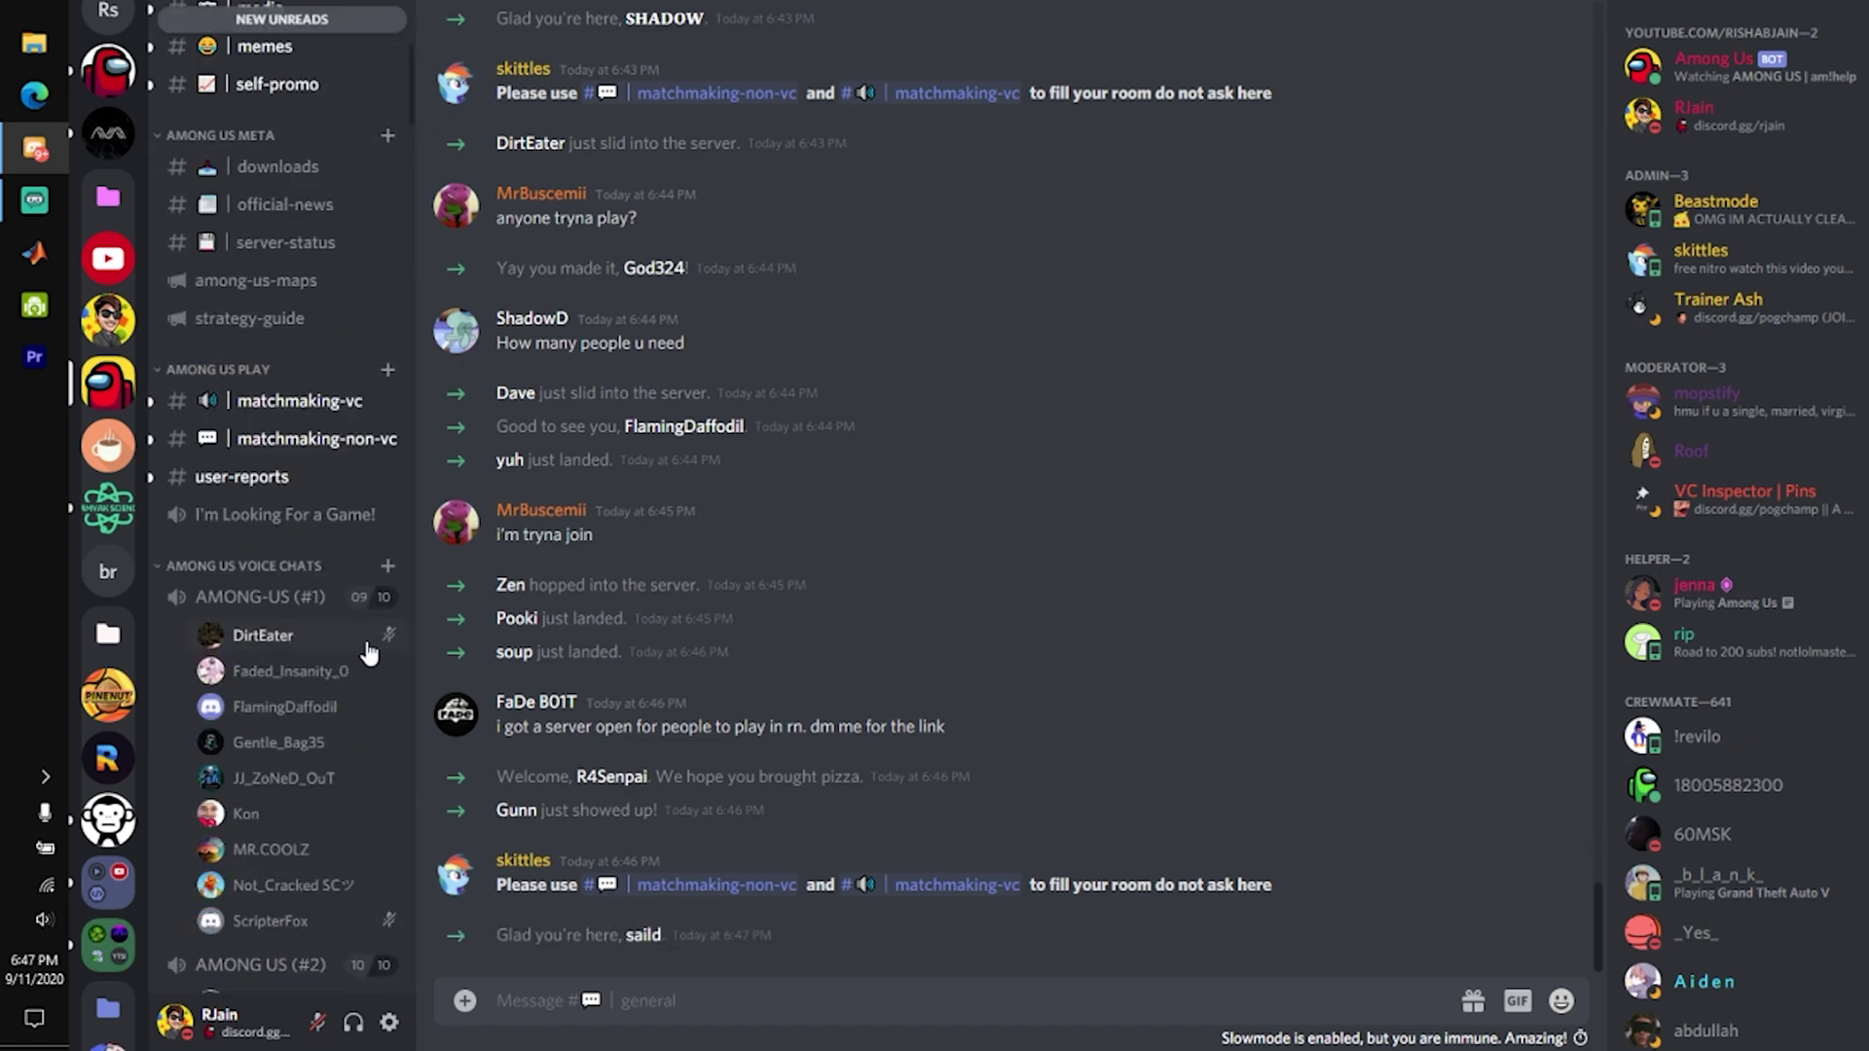
left_click(342, 709)
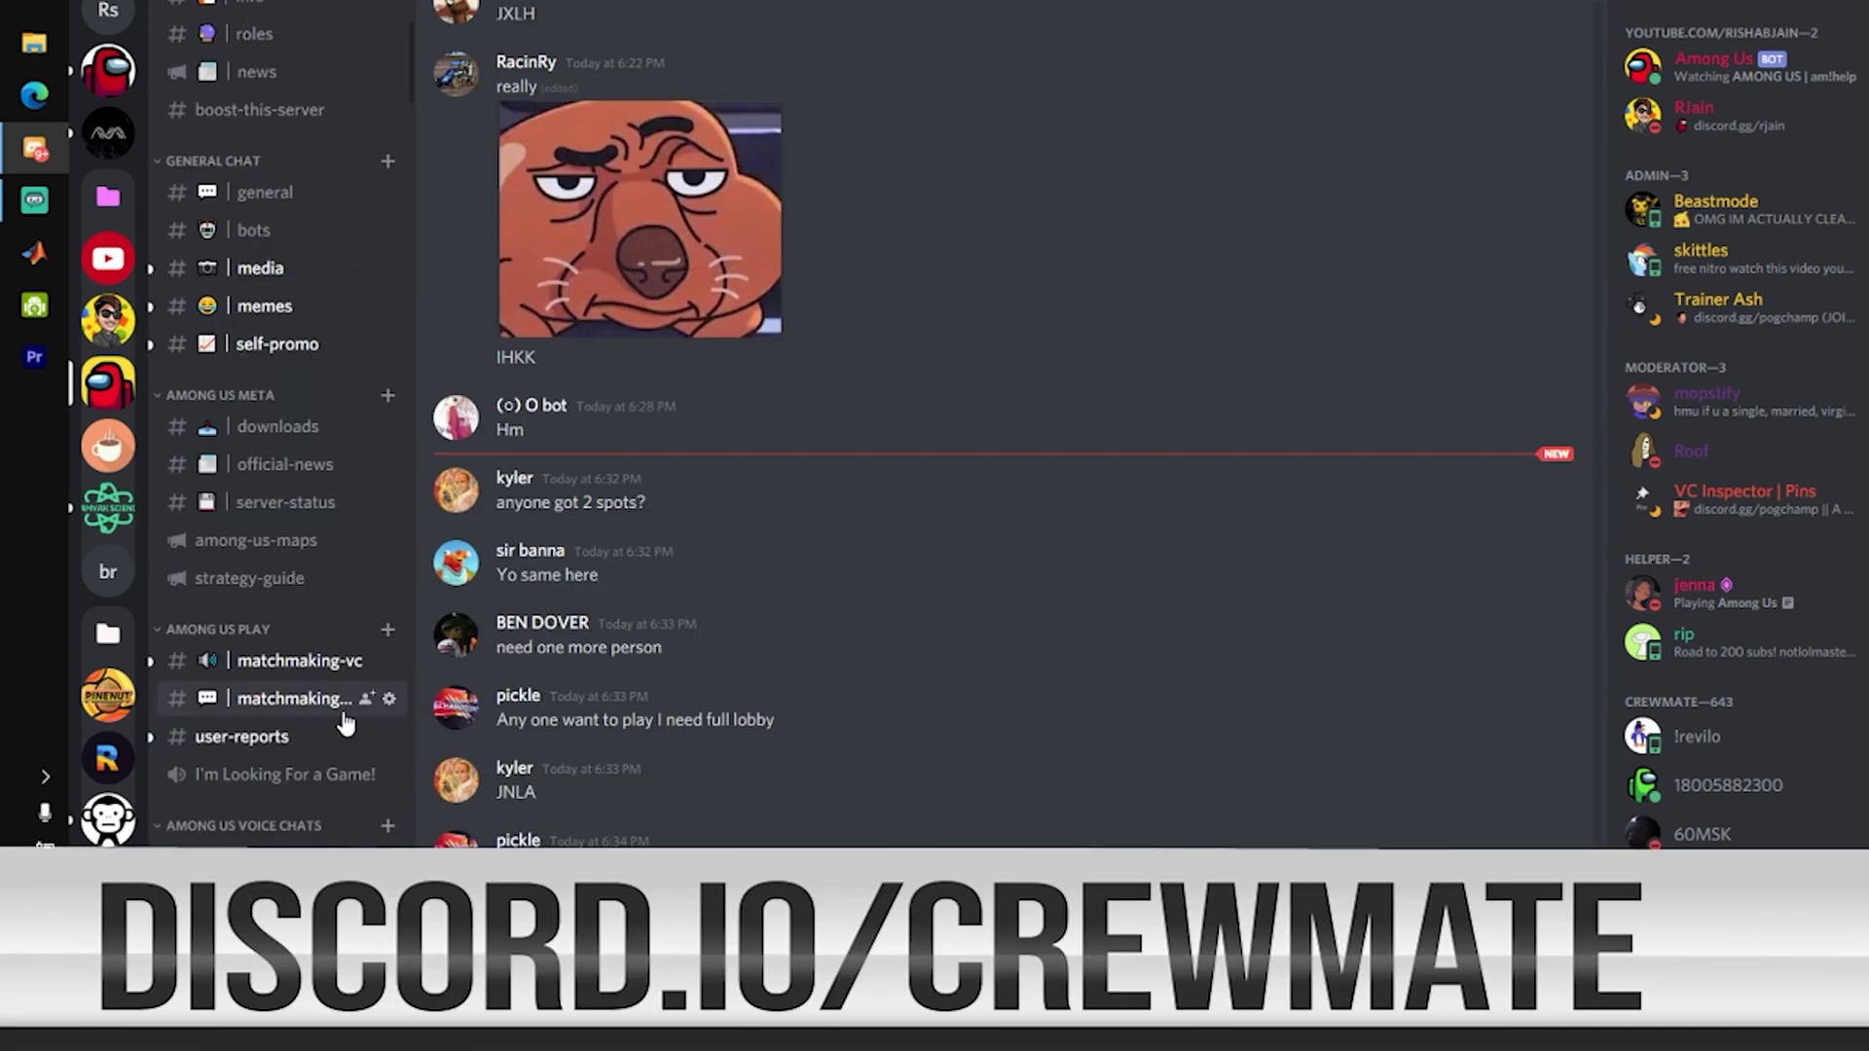
left_click(292, 541)
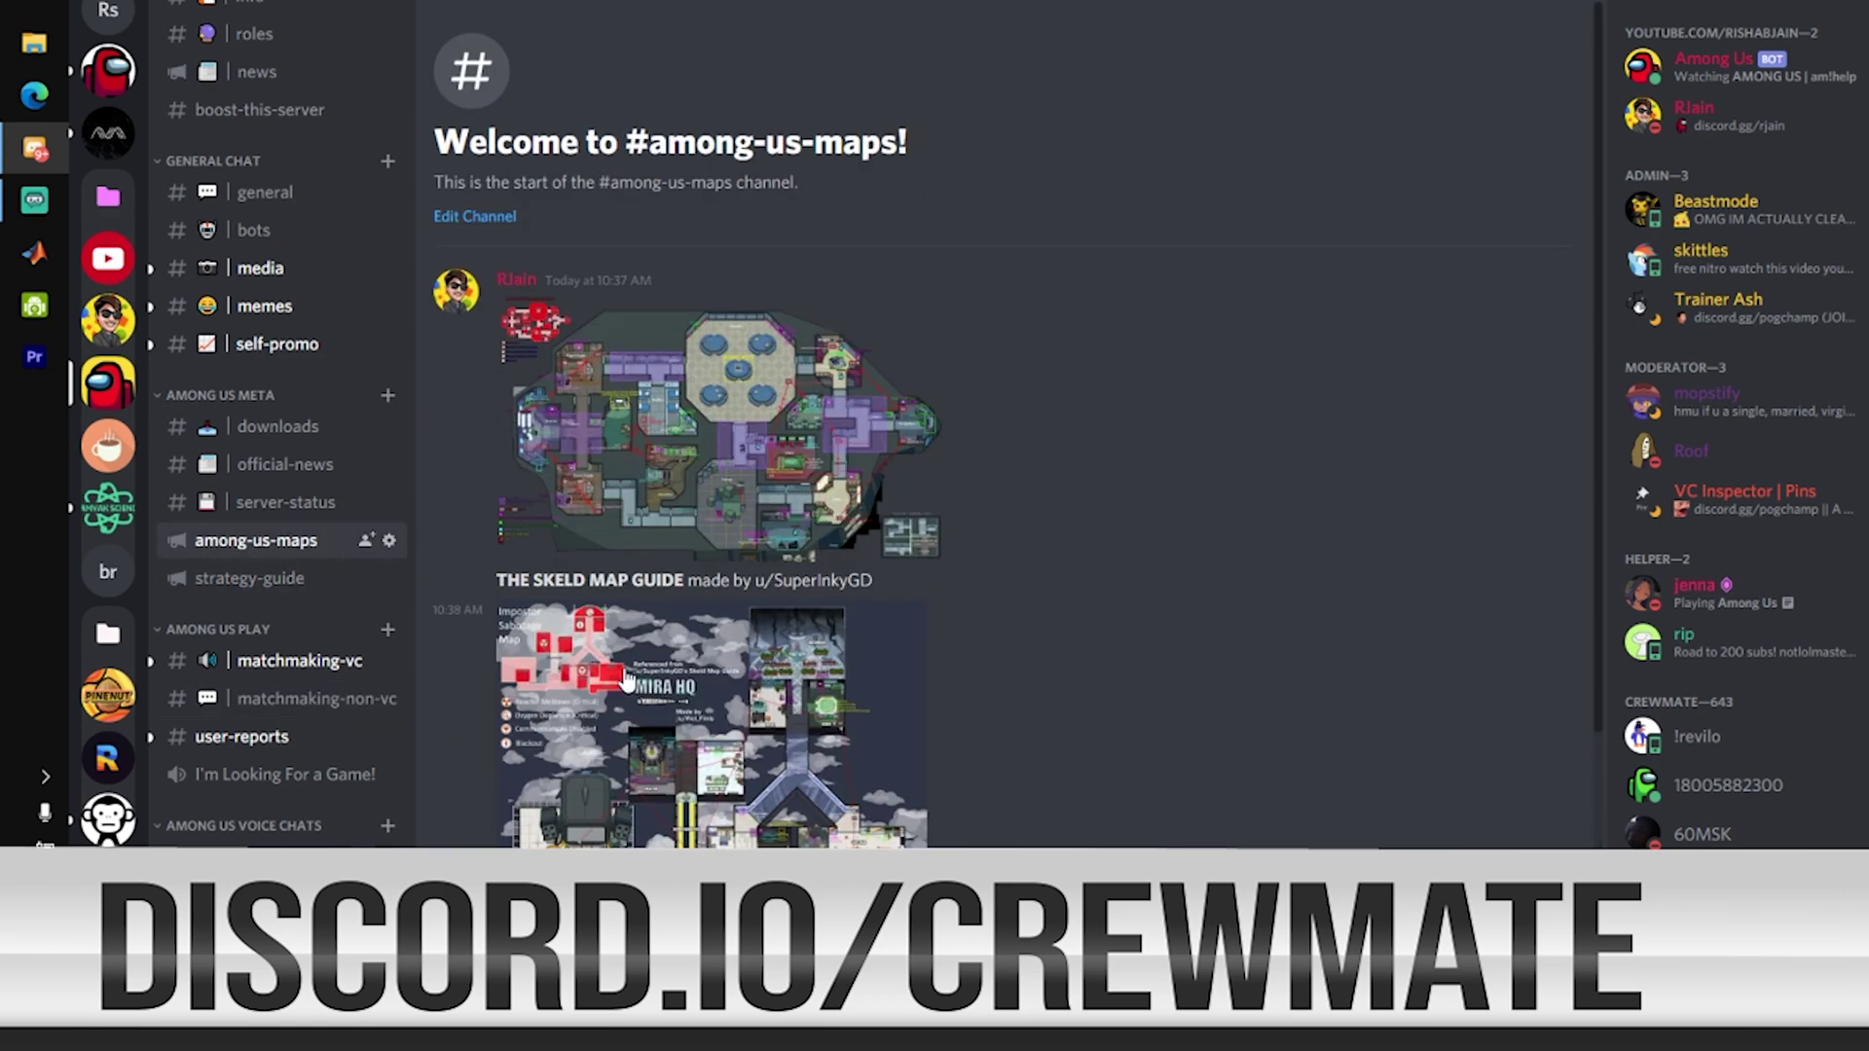
left_click(255, 580)
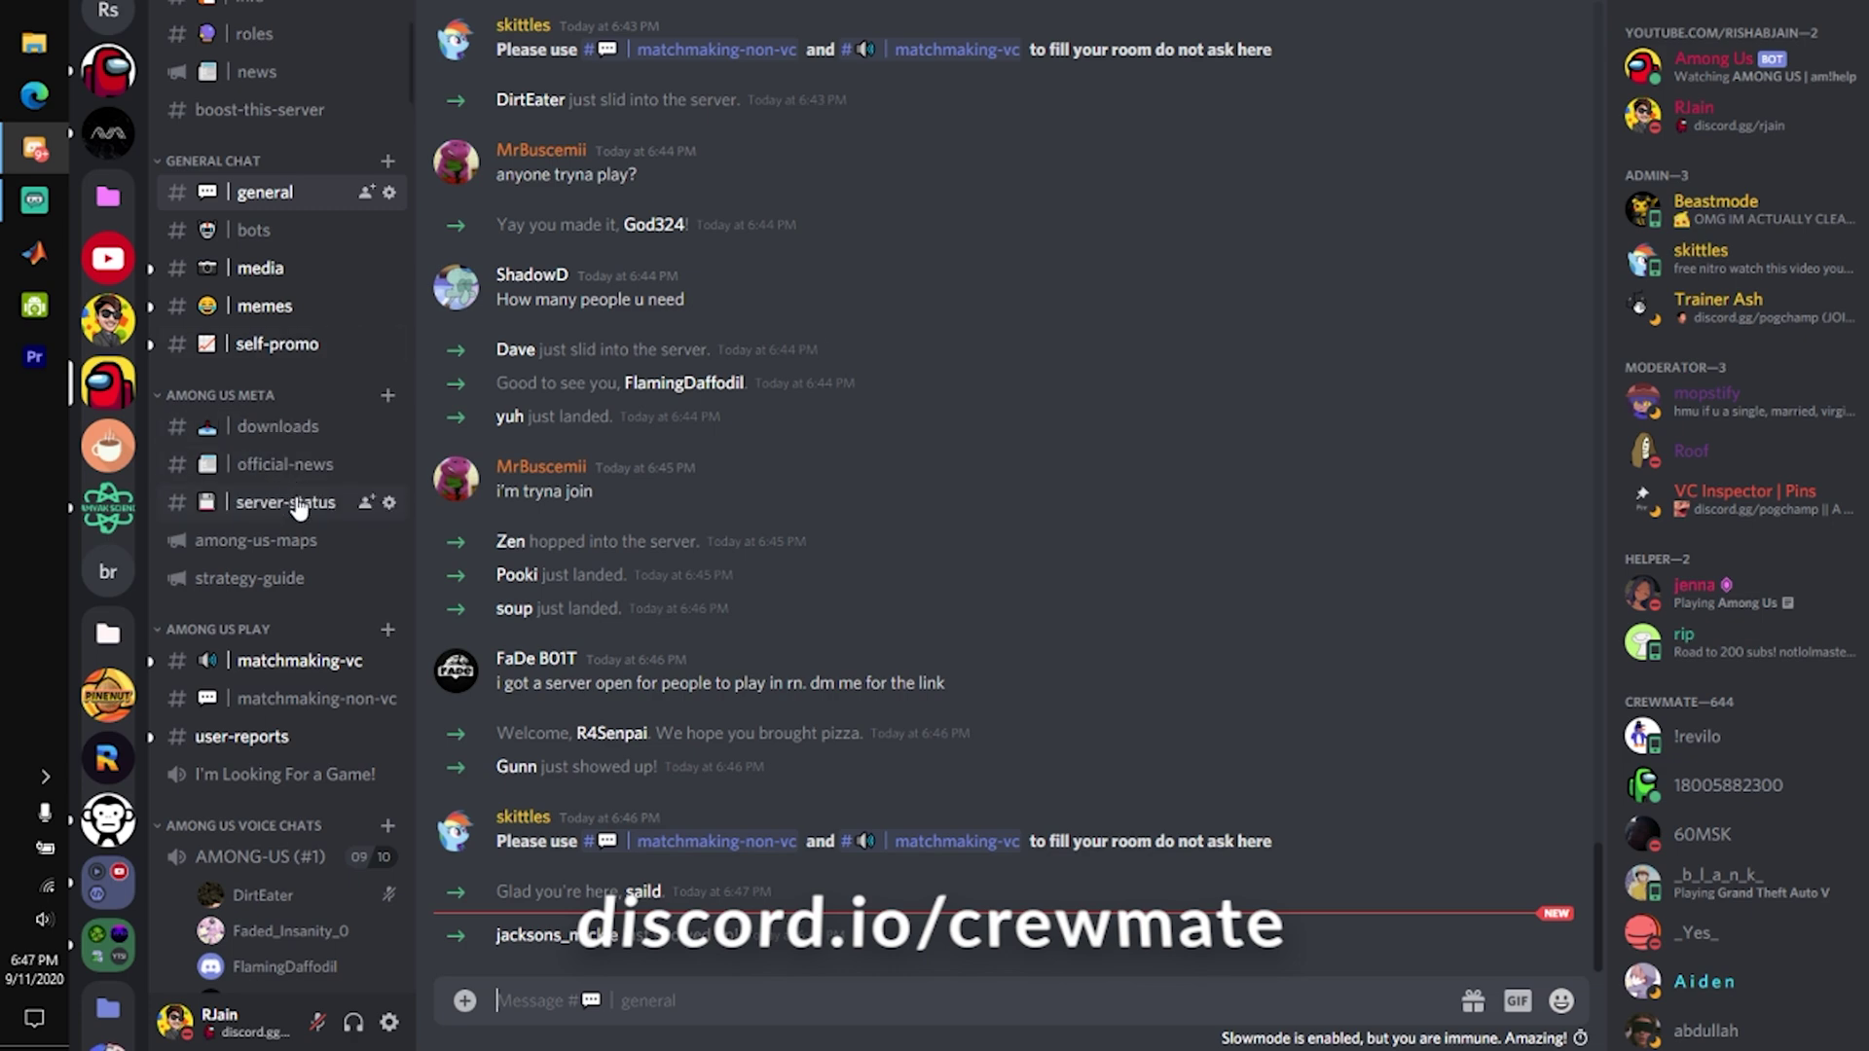
- Open the bots channel and send the command am!help to the Among Us bot
scroll(292, 501, "up", 3)
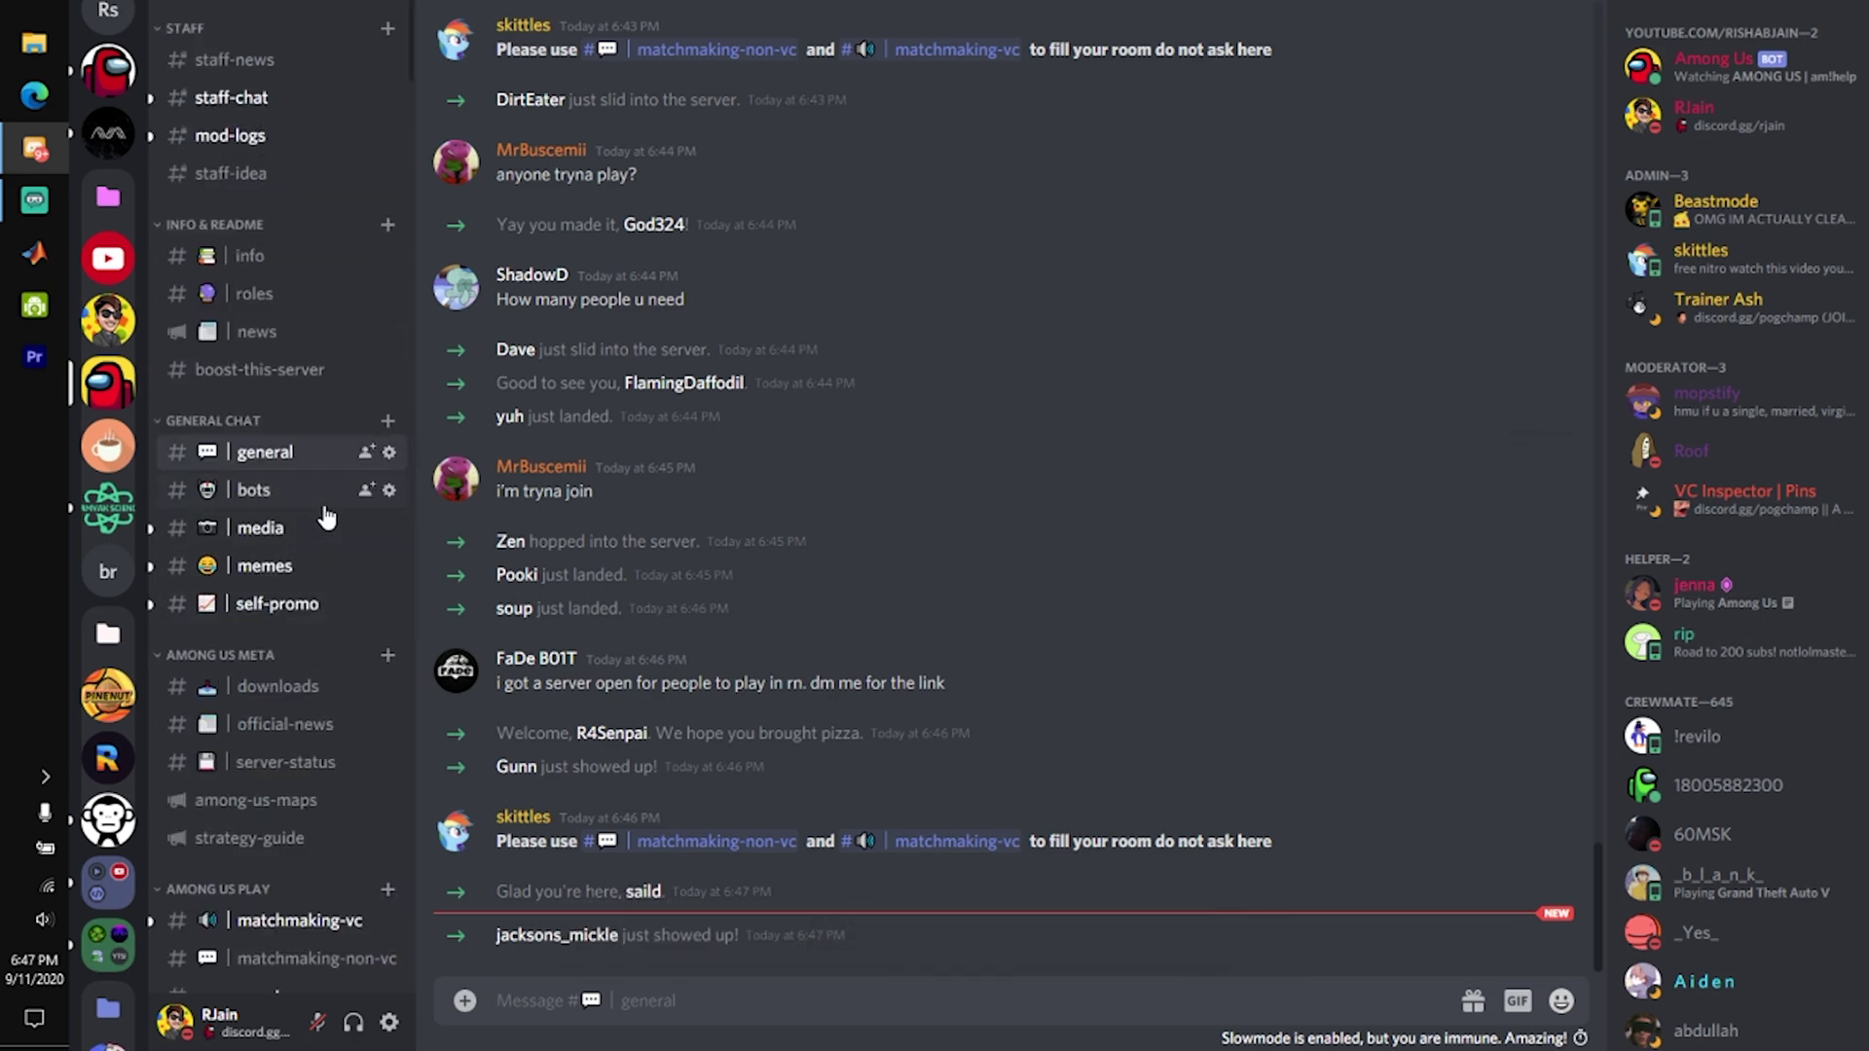
key("alt+Down")
type("am")
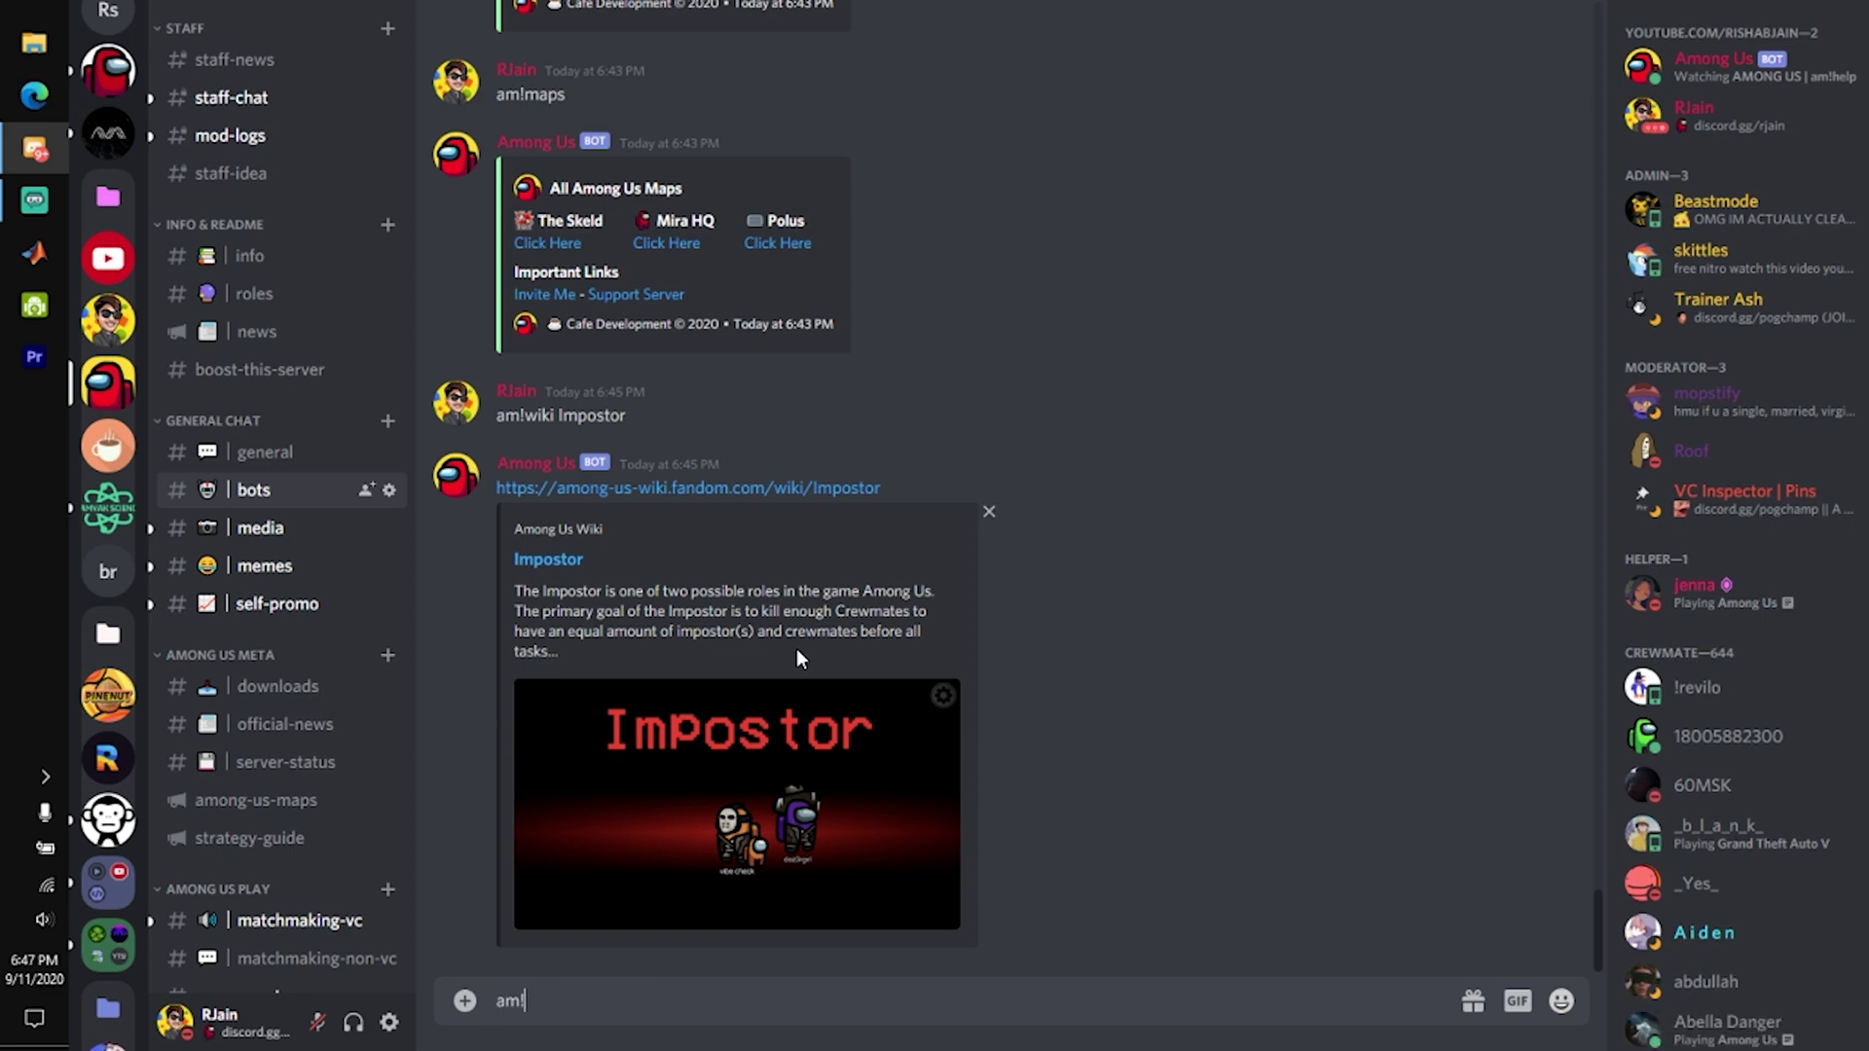
type("!")
type("hel")
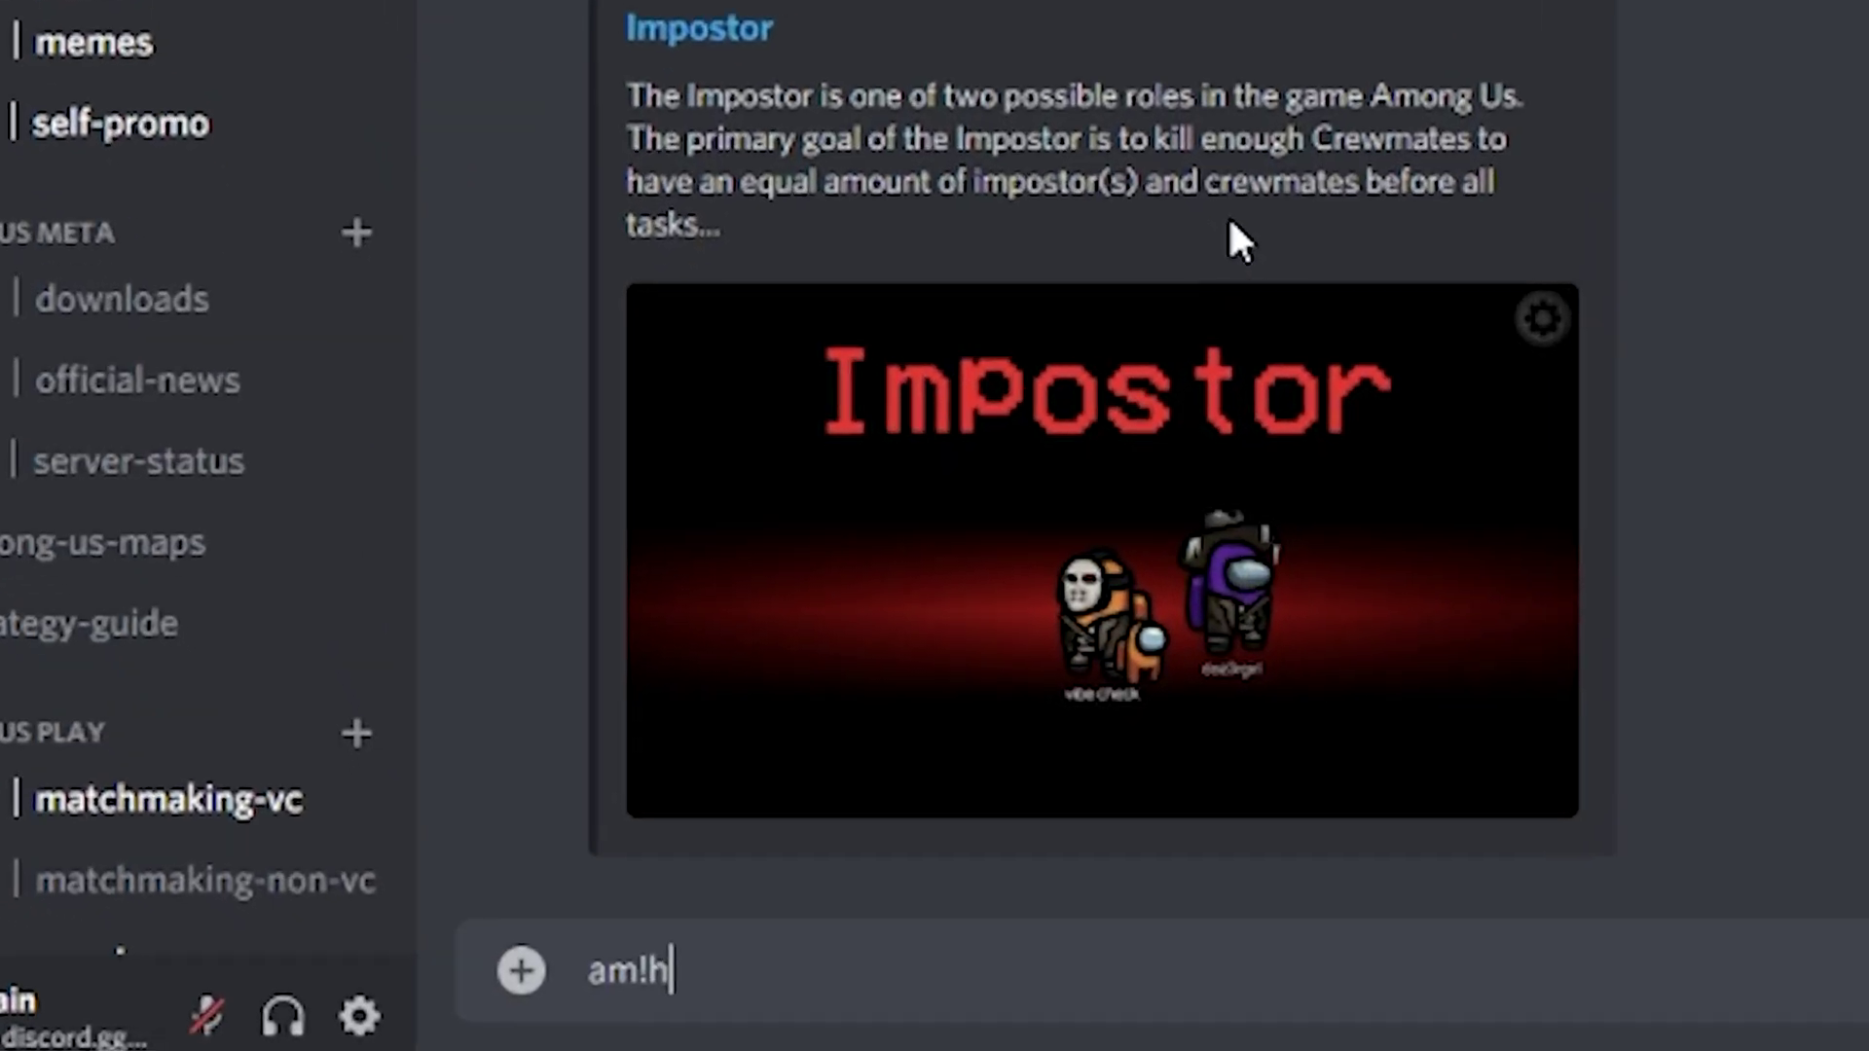
type("p")
key("Return")
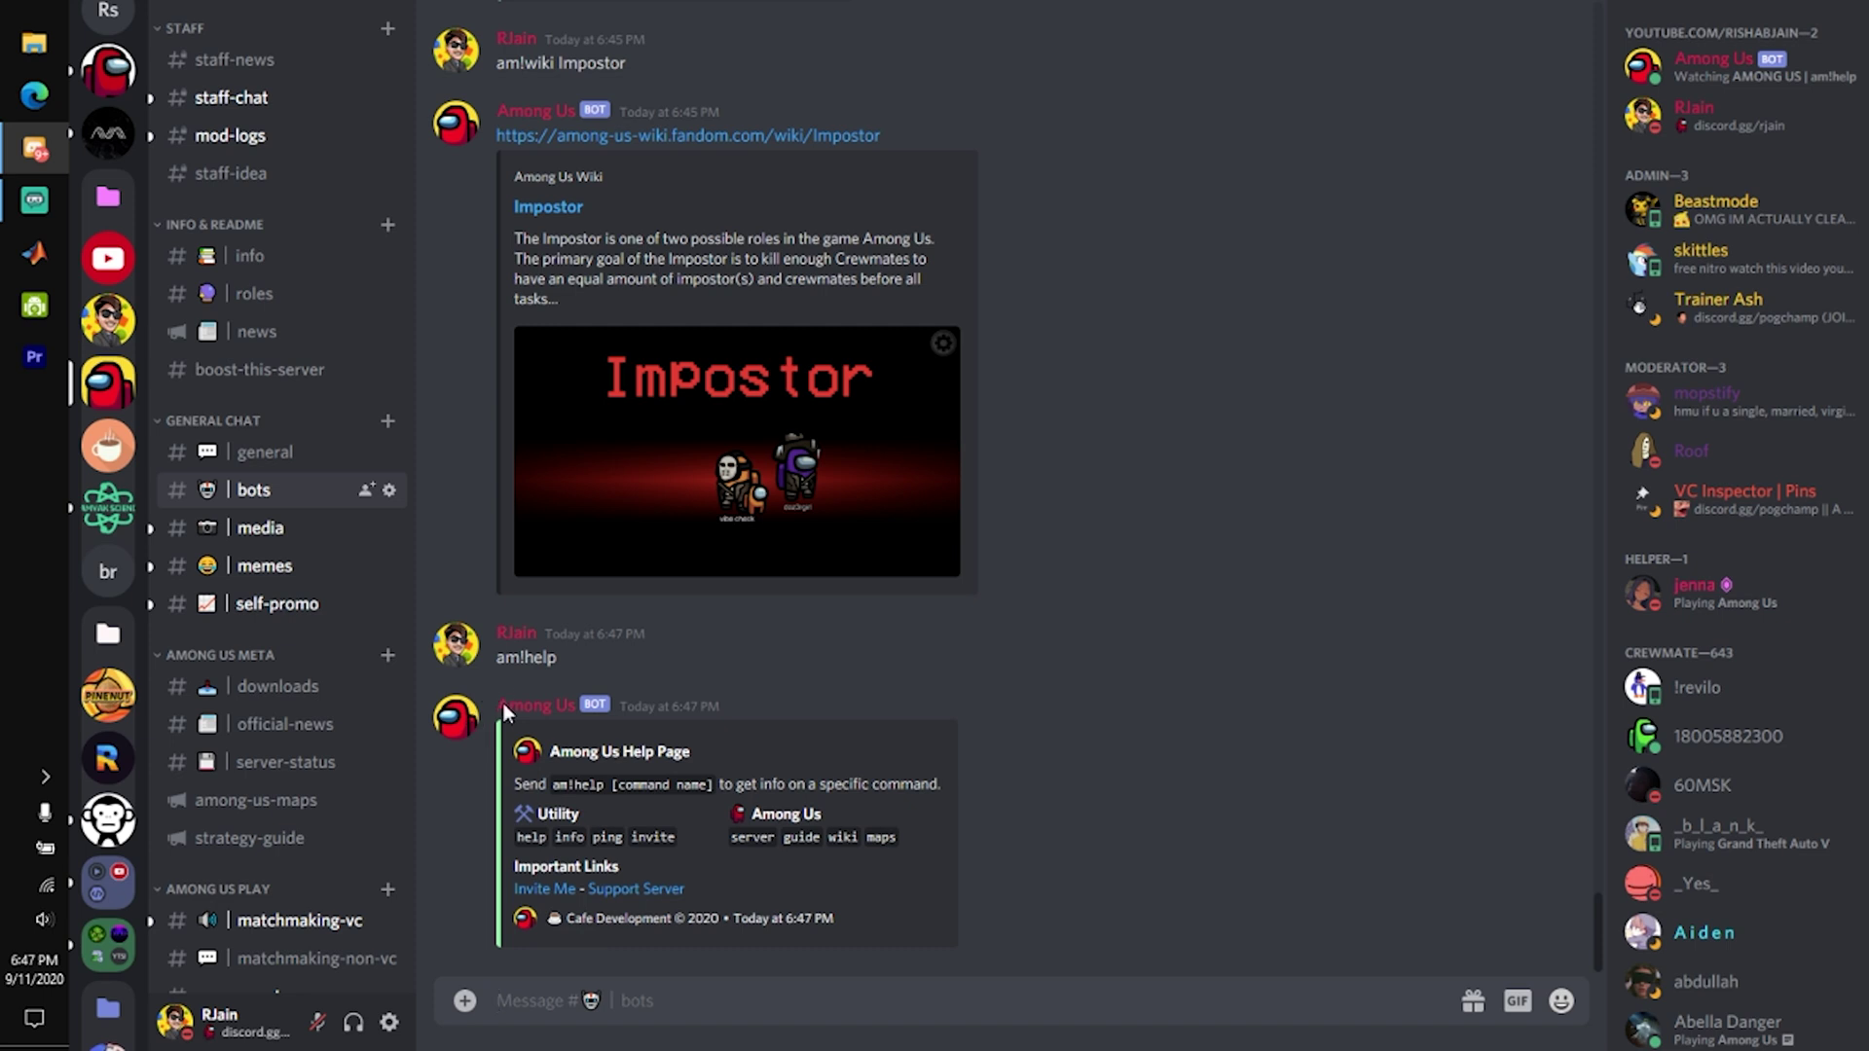
- Examine the bot's help page by highlighting its text, including the server, guide, wiki and maps commands
left_click_drag(503, 722, 817, 925)
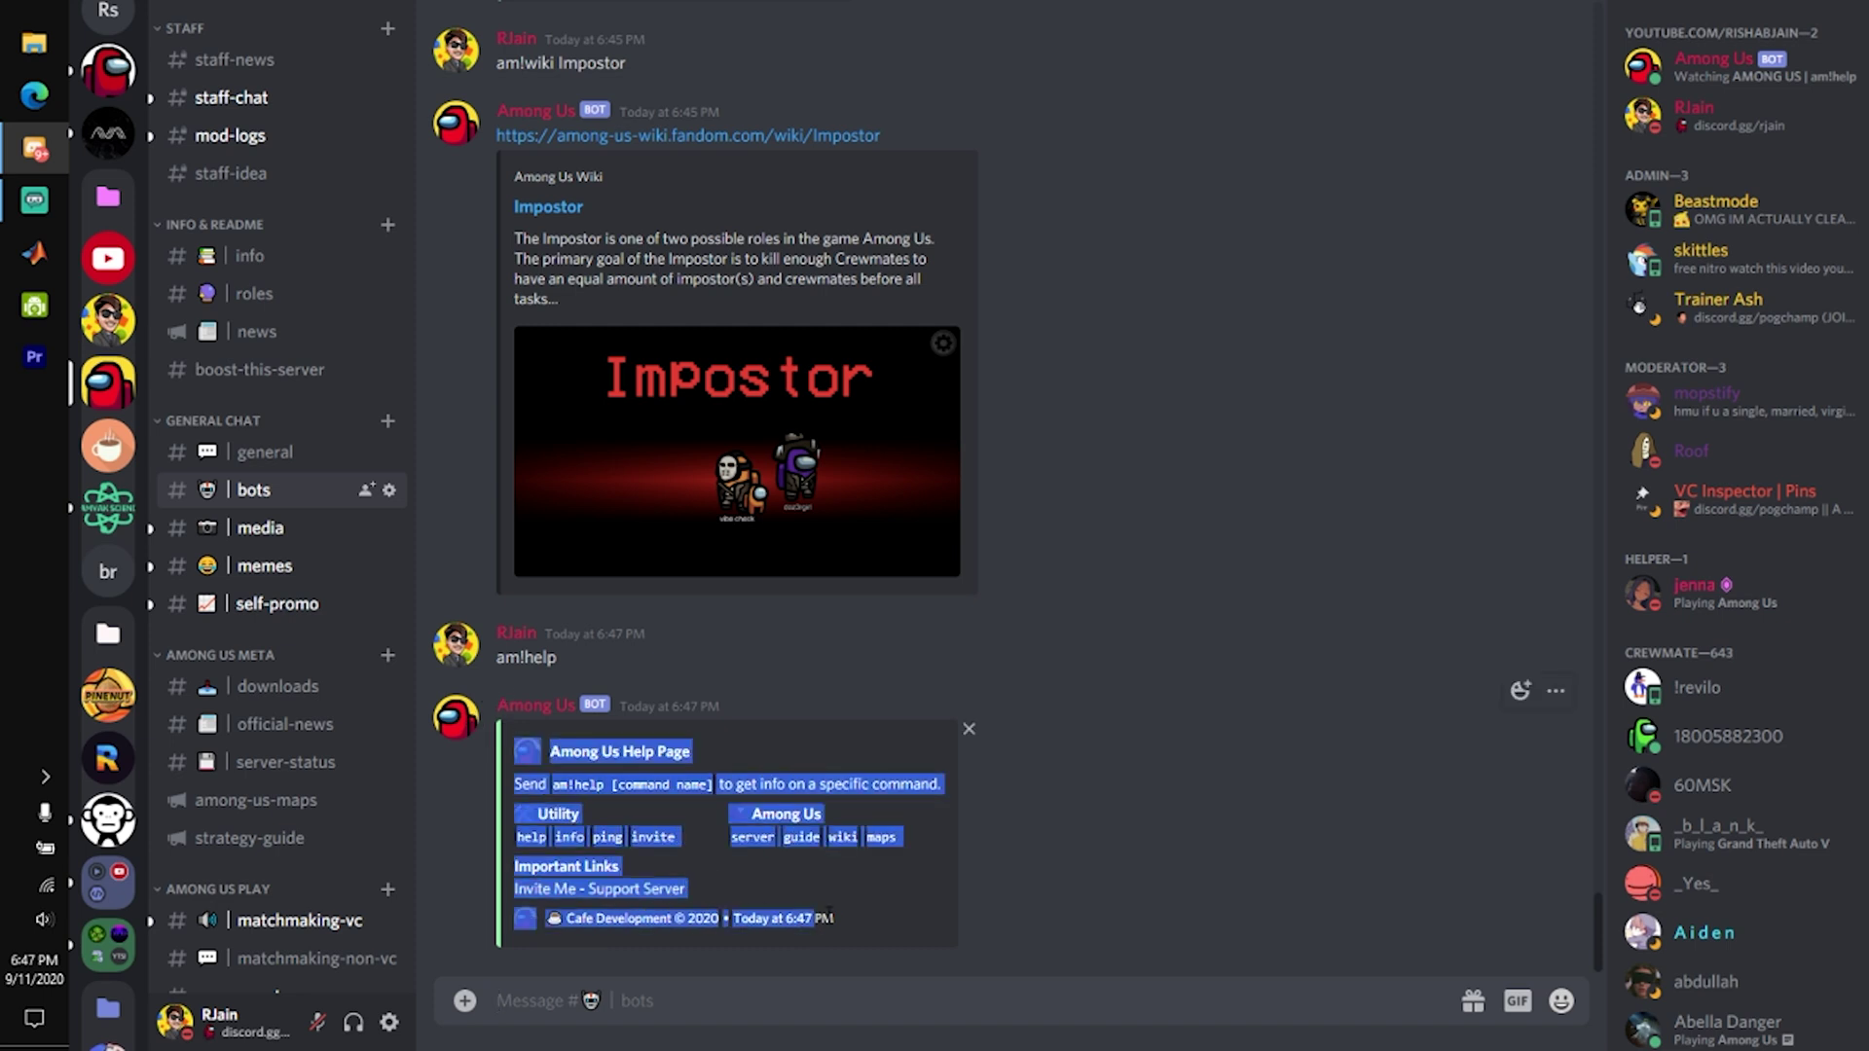
left_click_drag(703, 809, 808, 824)
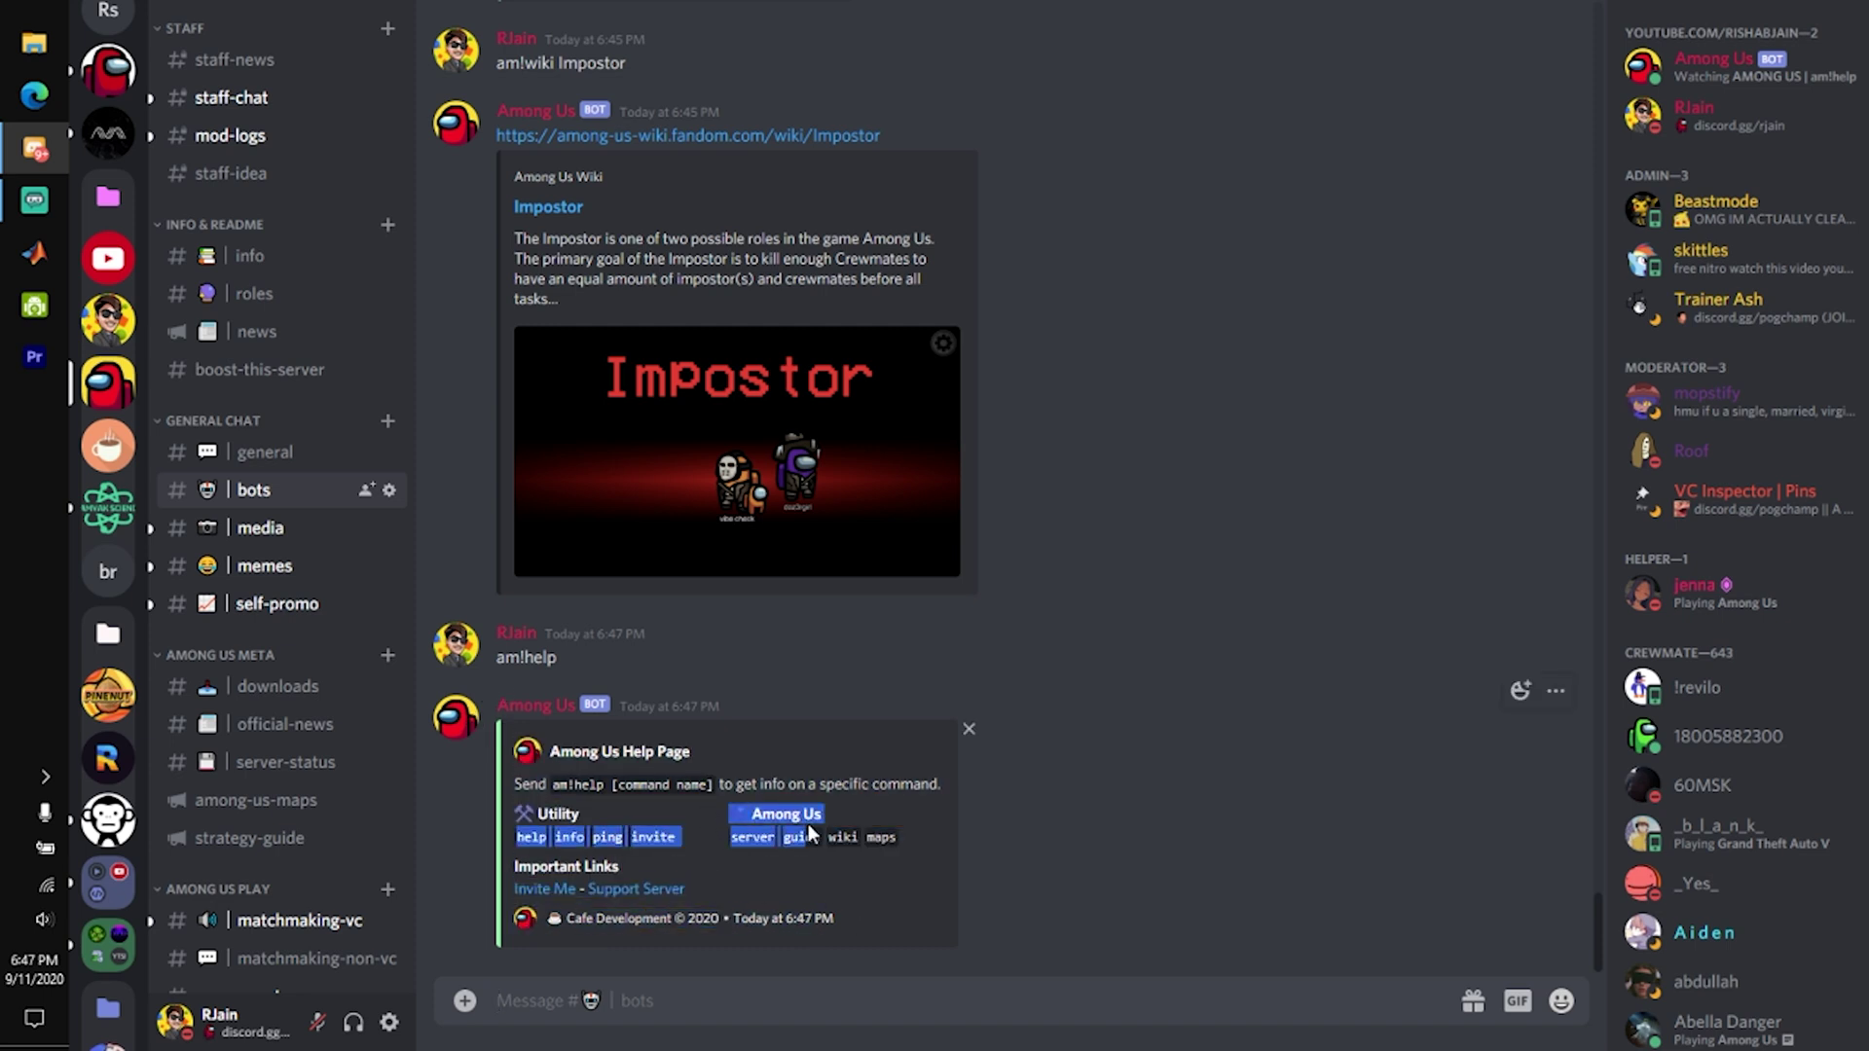
left_click(808, 823)
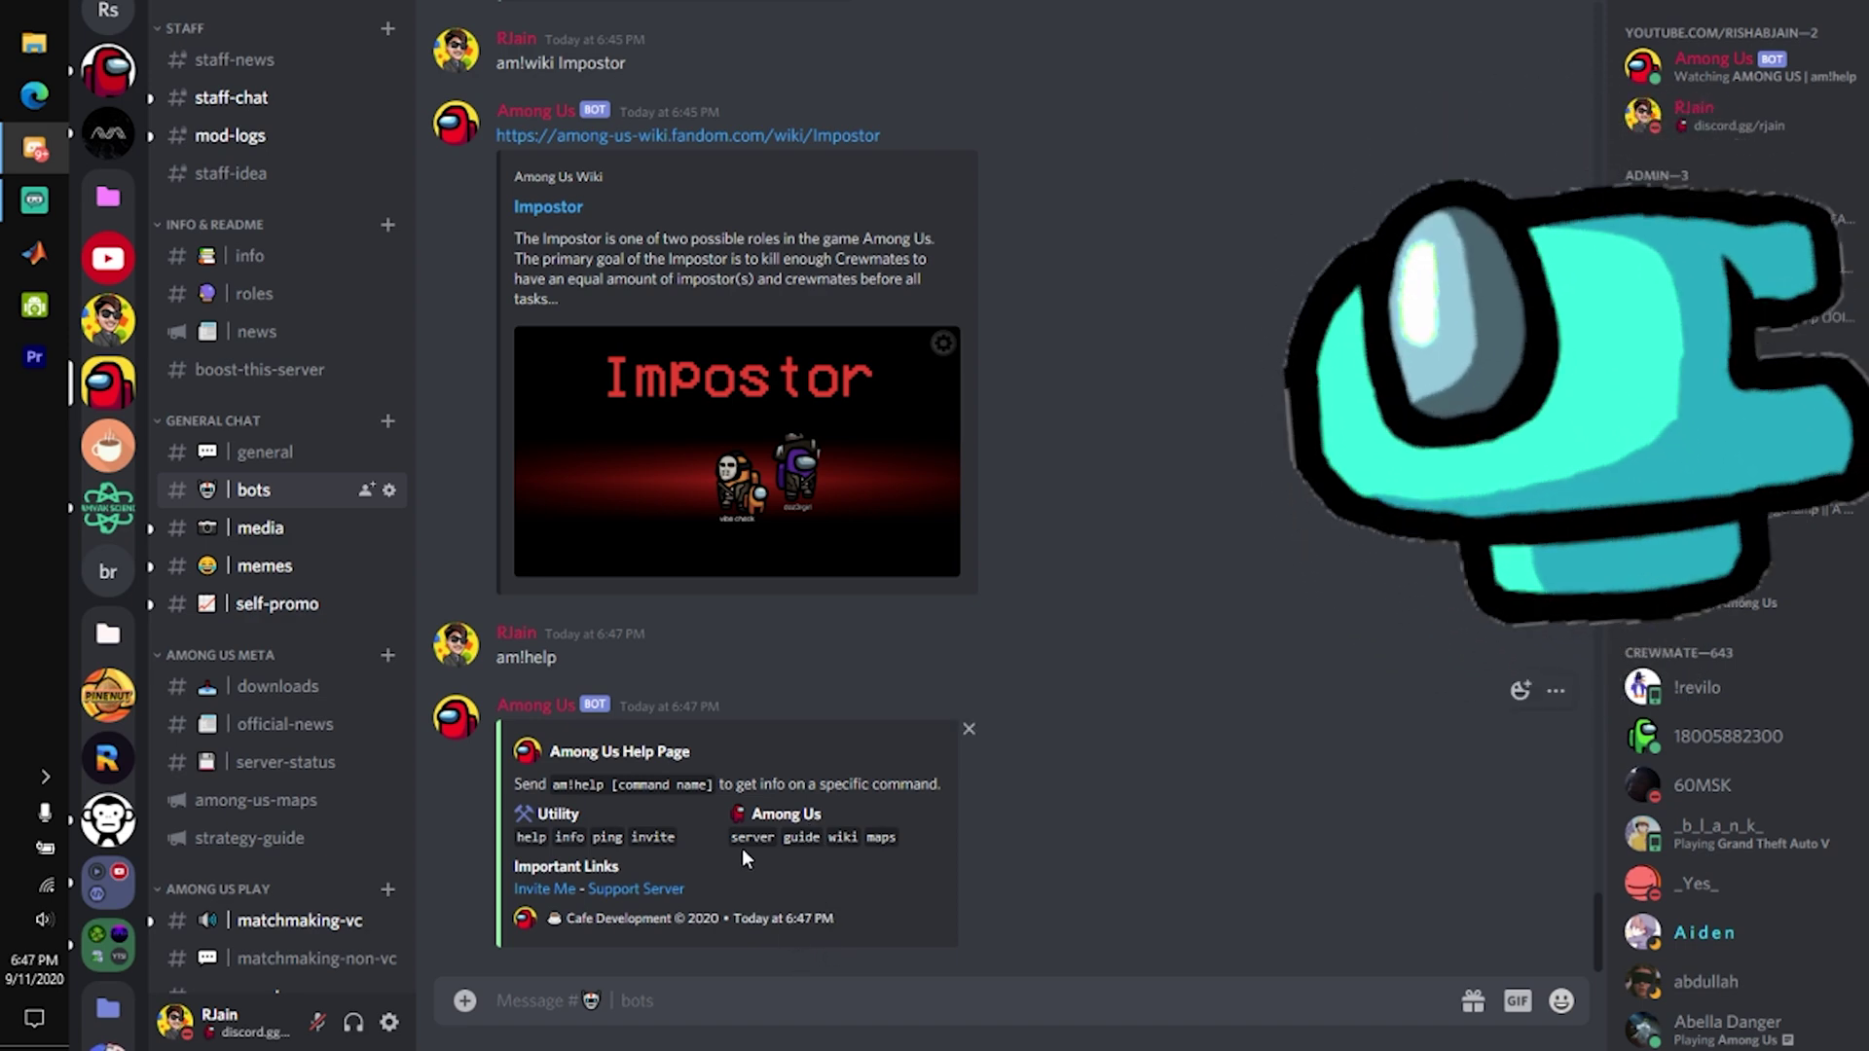
left_click_drag(732, 833, 916, 835)
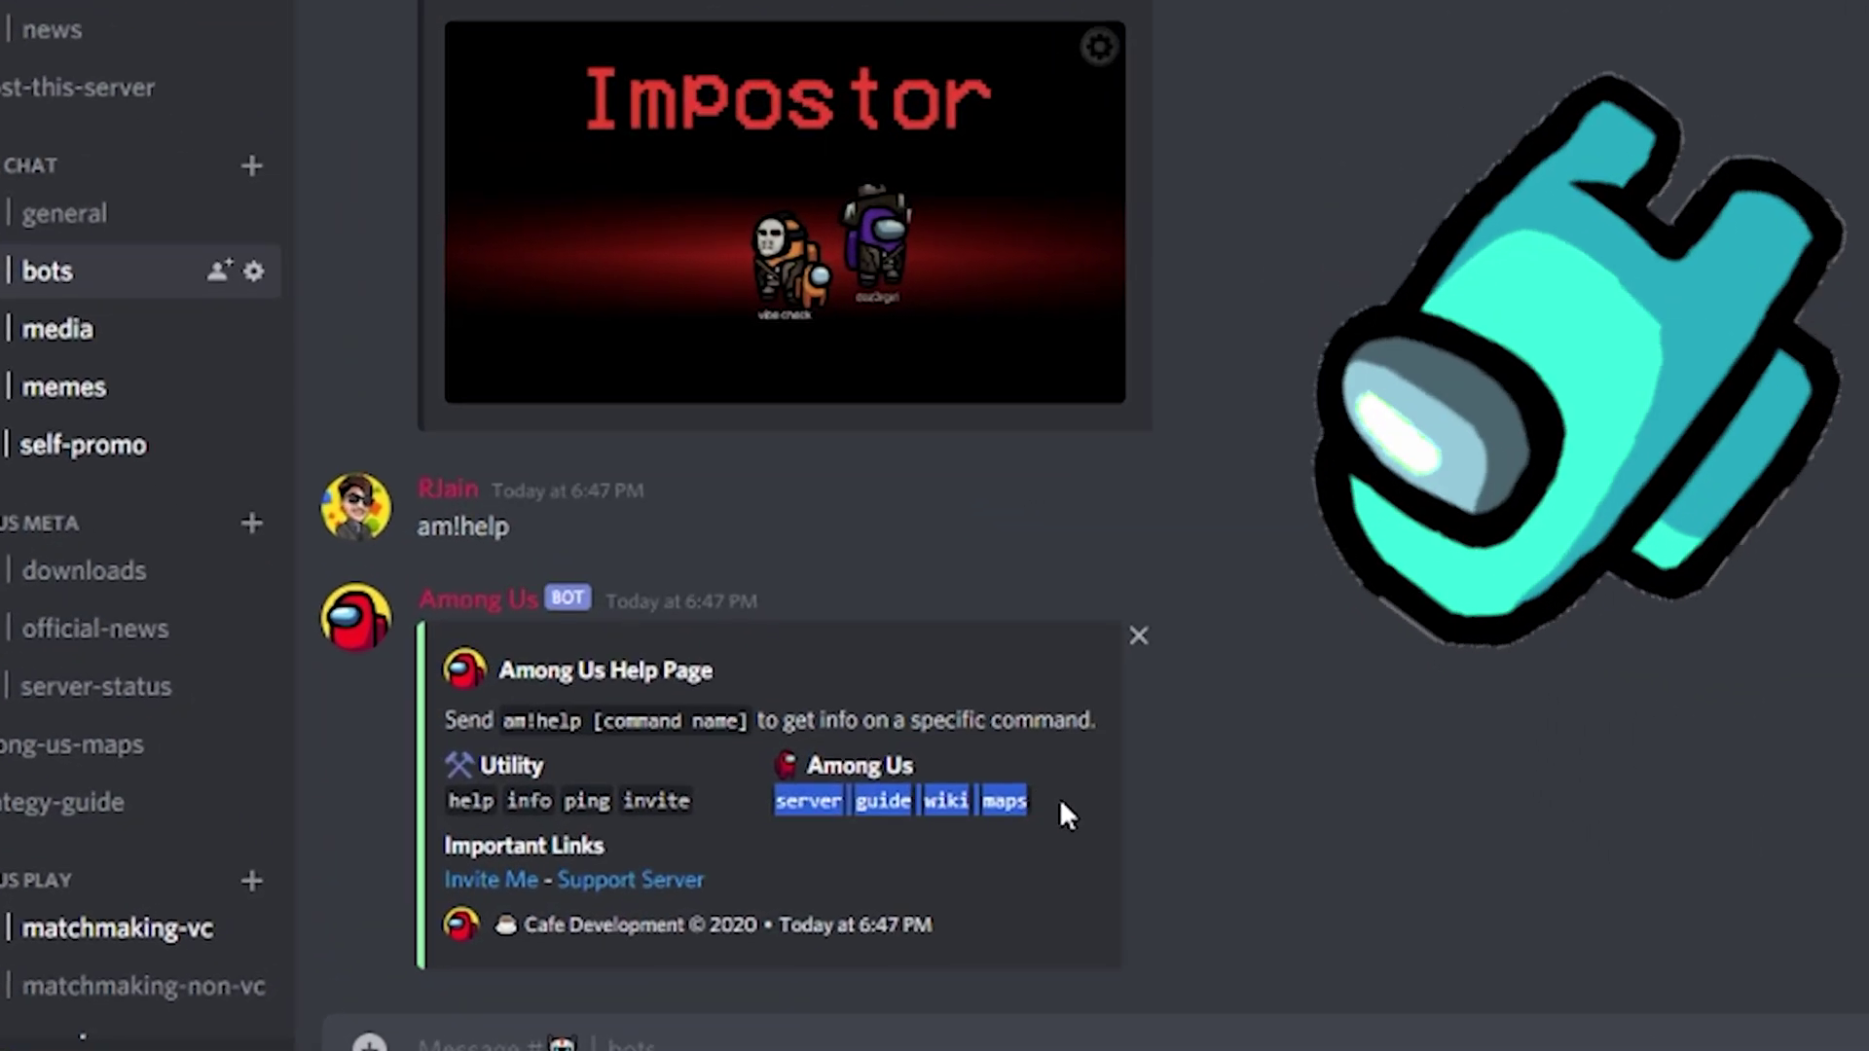
left_click(1080, 818)
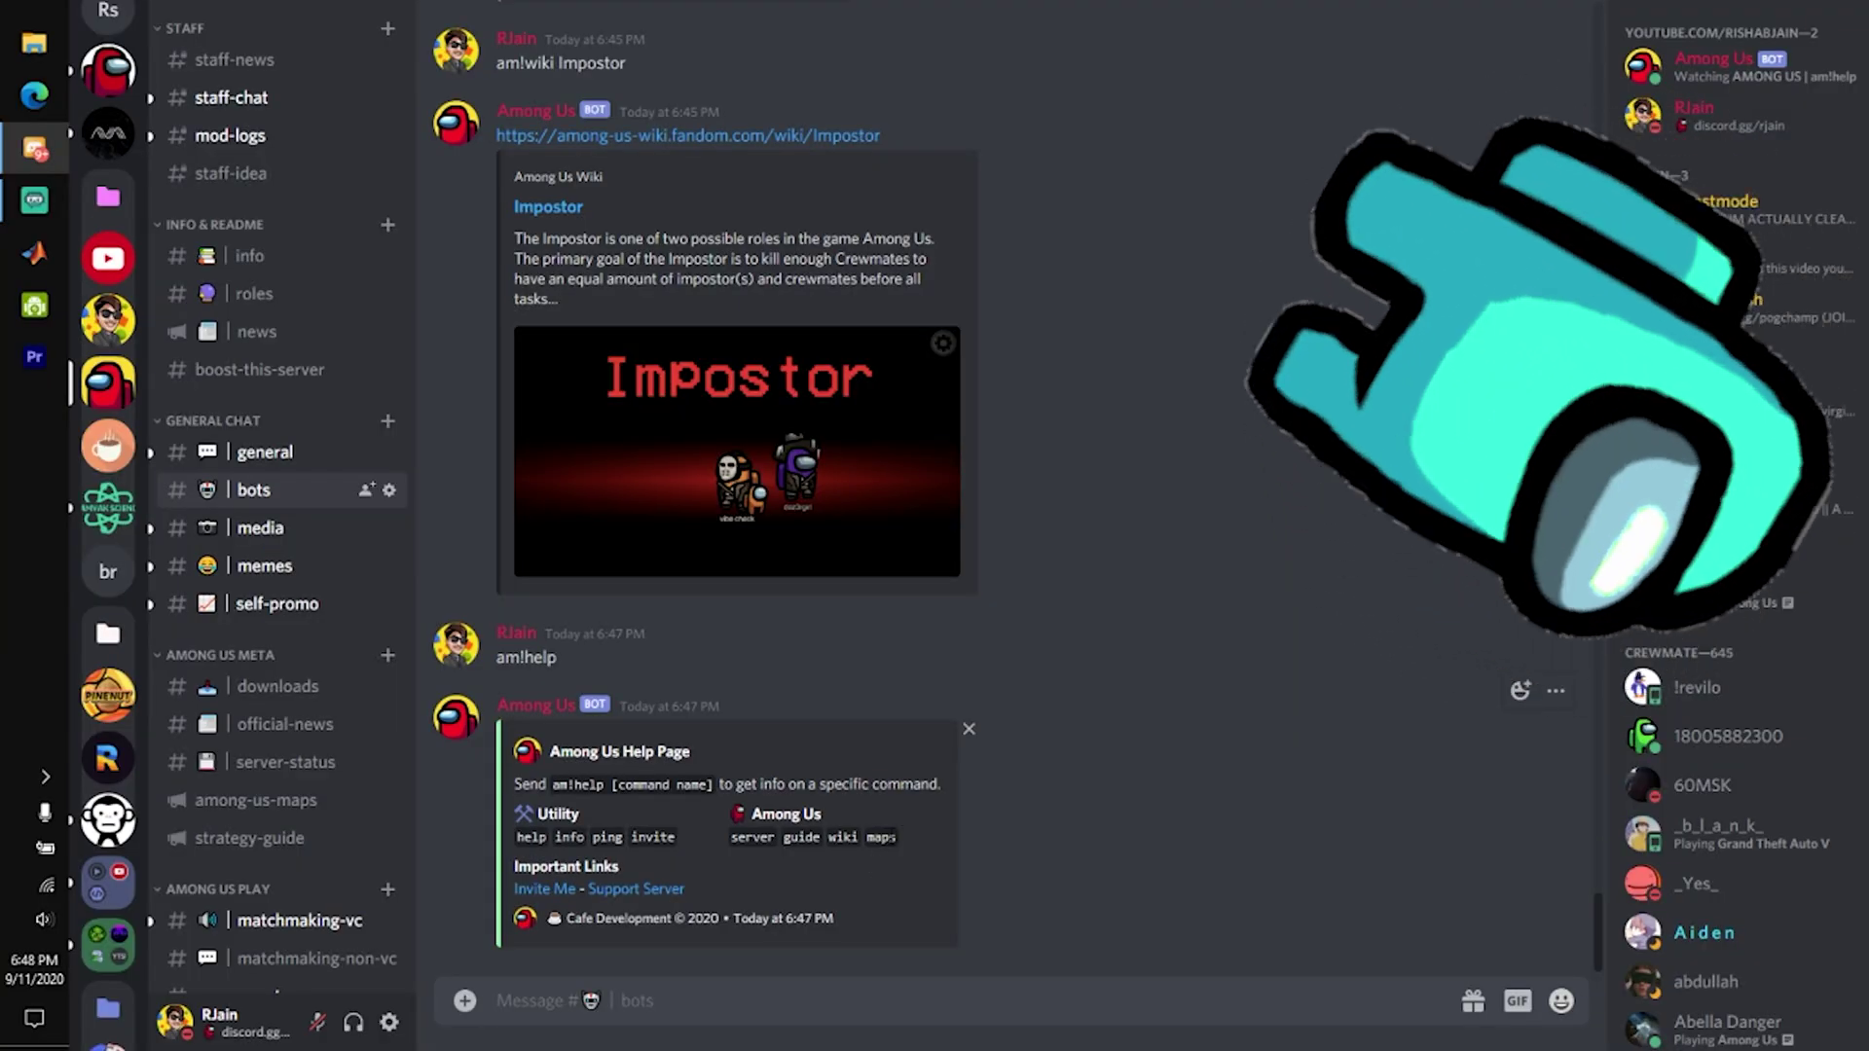
- Send am!wiki Impostor in the bots channel and inspect the wiki link in the bot's reply
type("am")
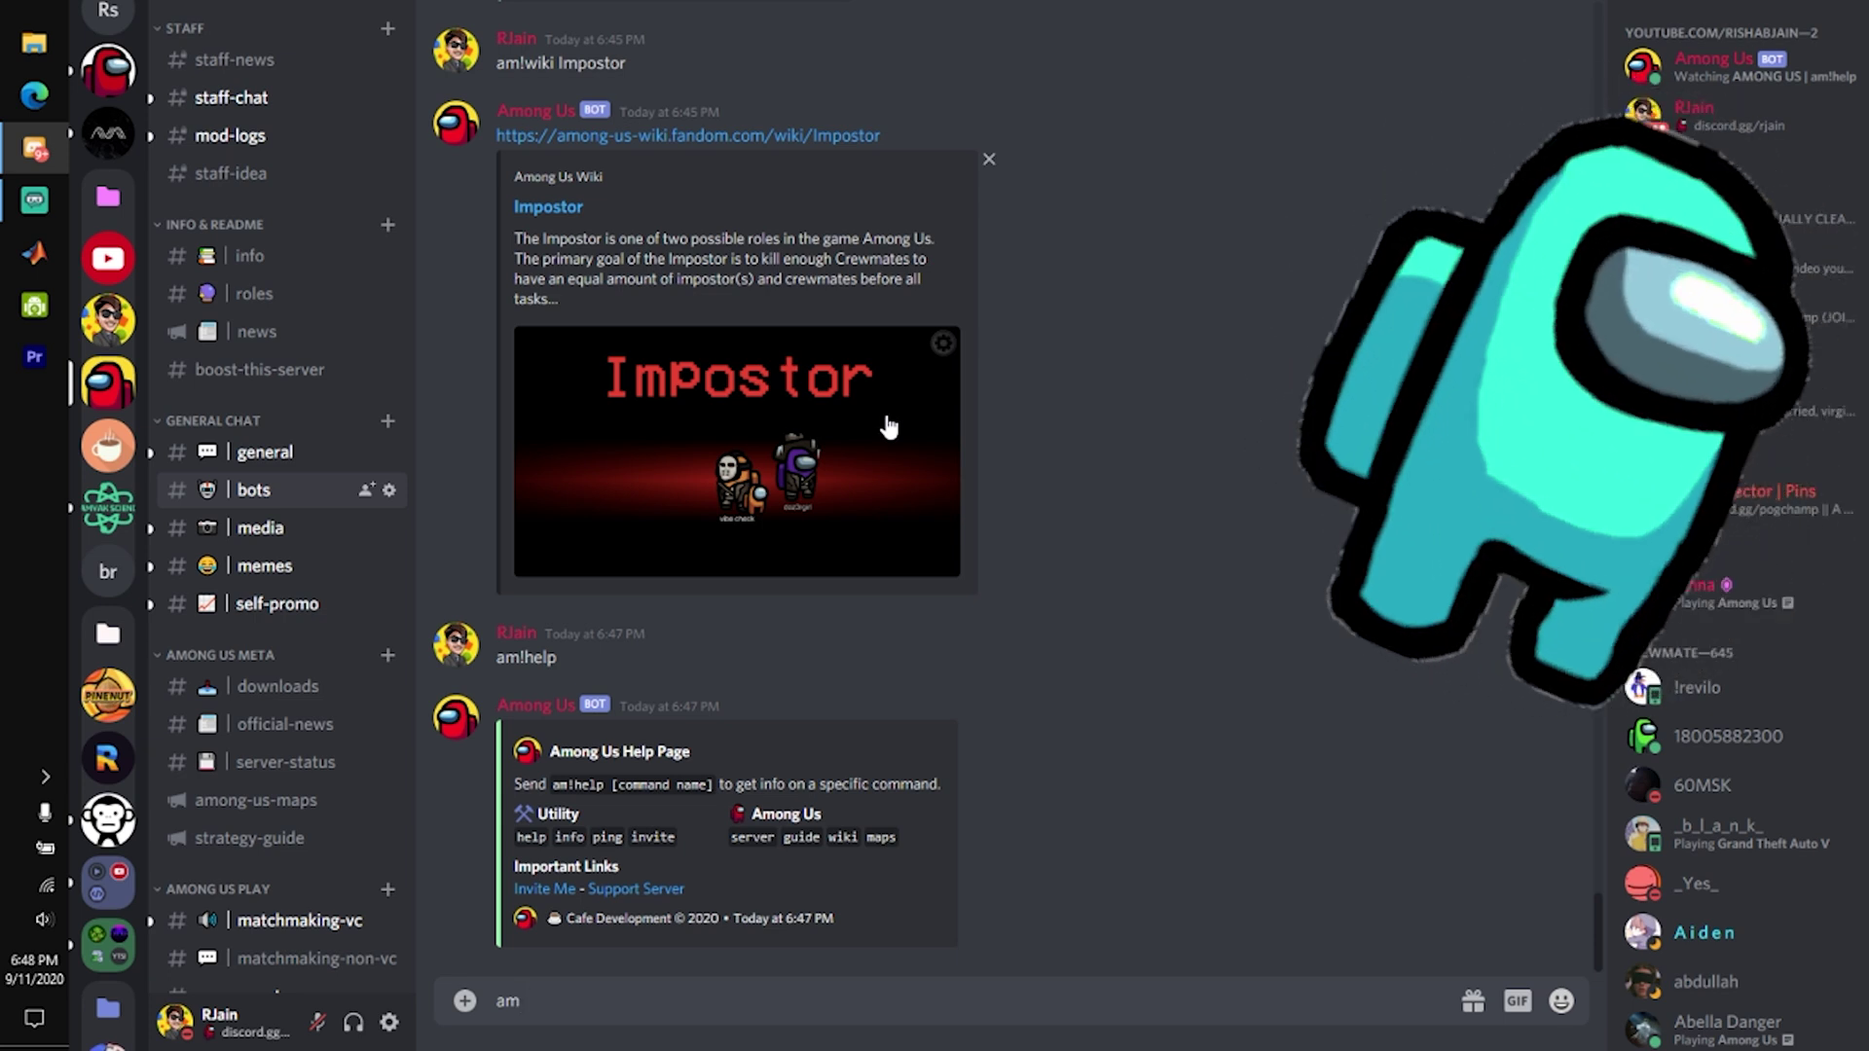
type("!wiki")
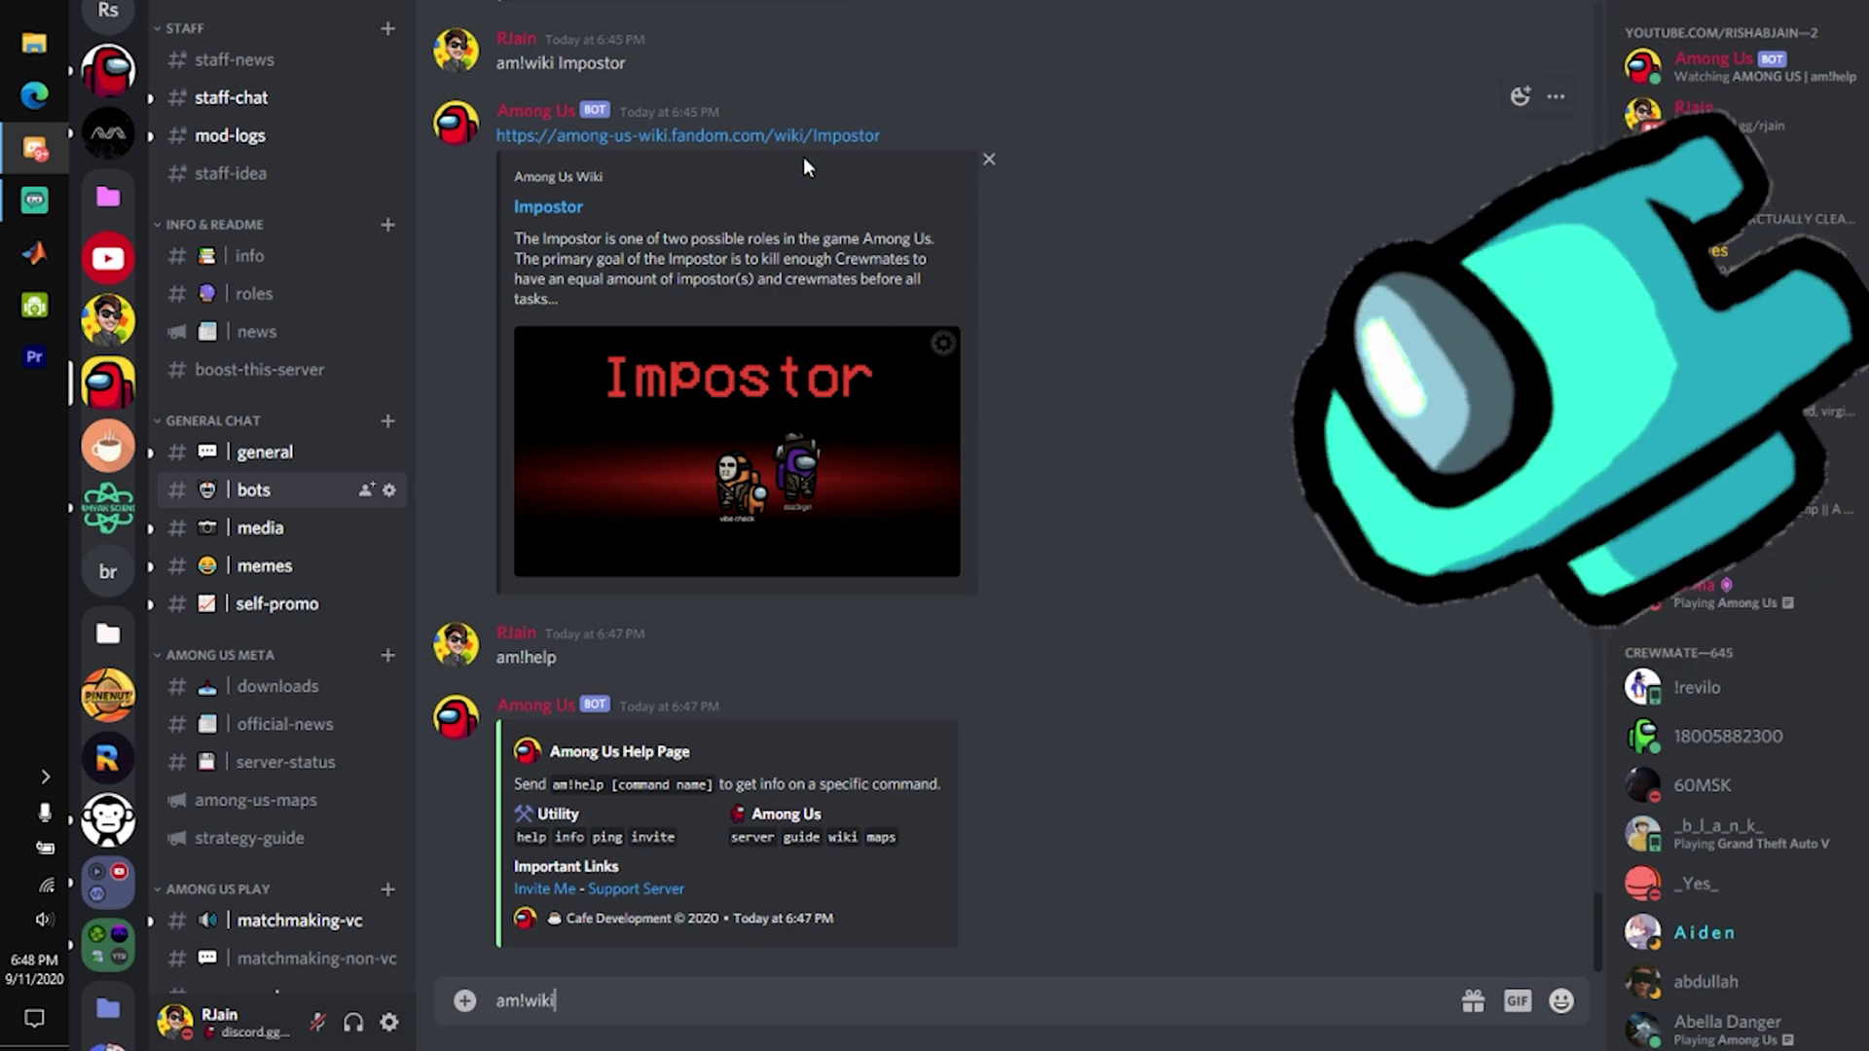
scroll(1188, 594, "up", 8)
scroll(1155, 566, "down", 8)
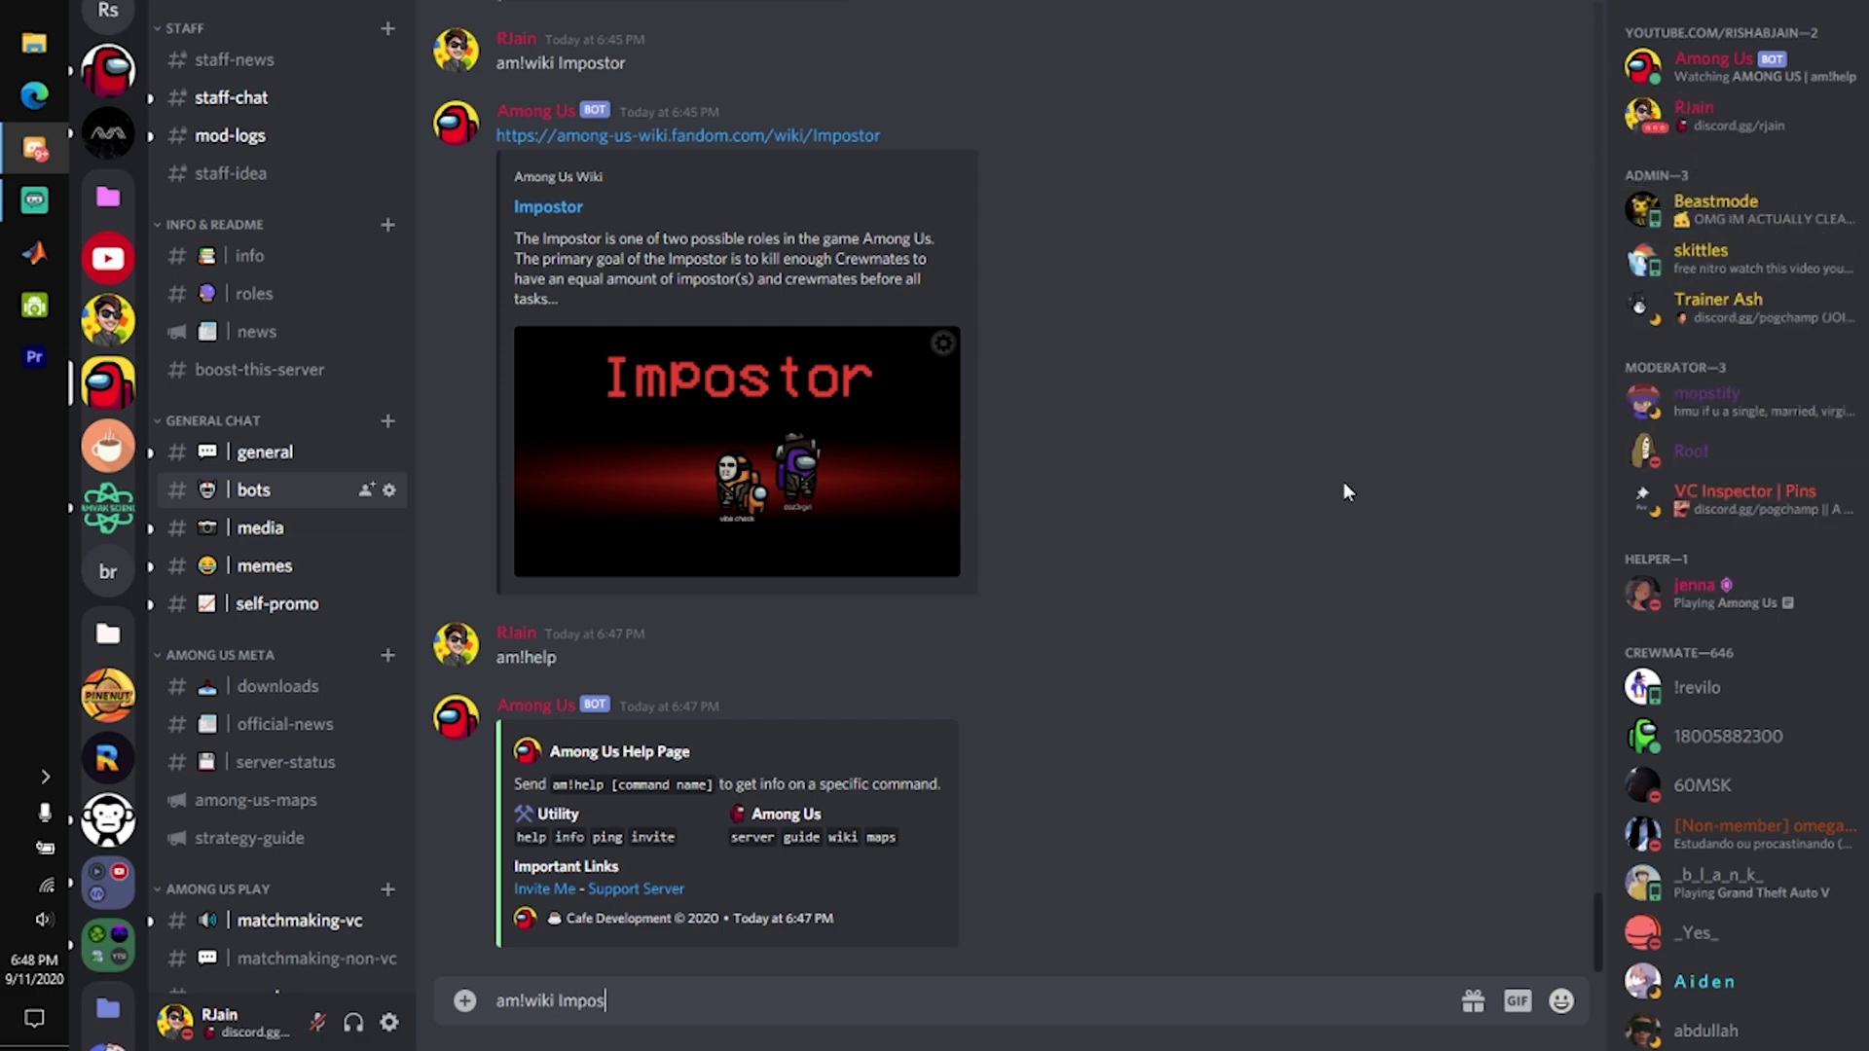
type("r")
key("Return")
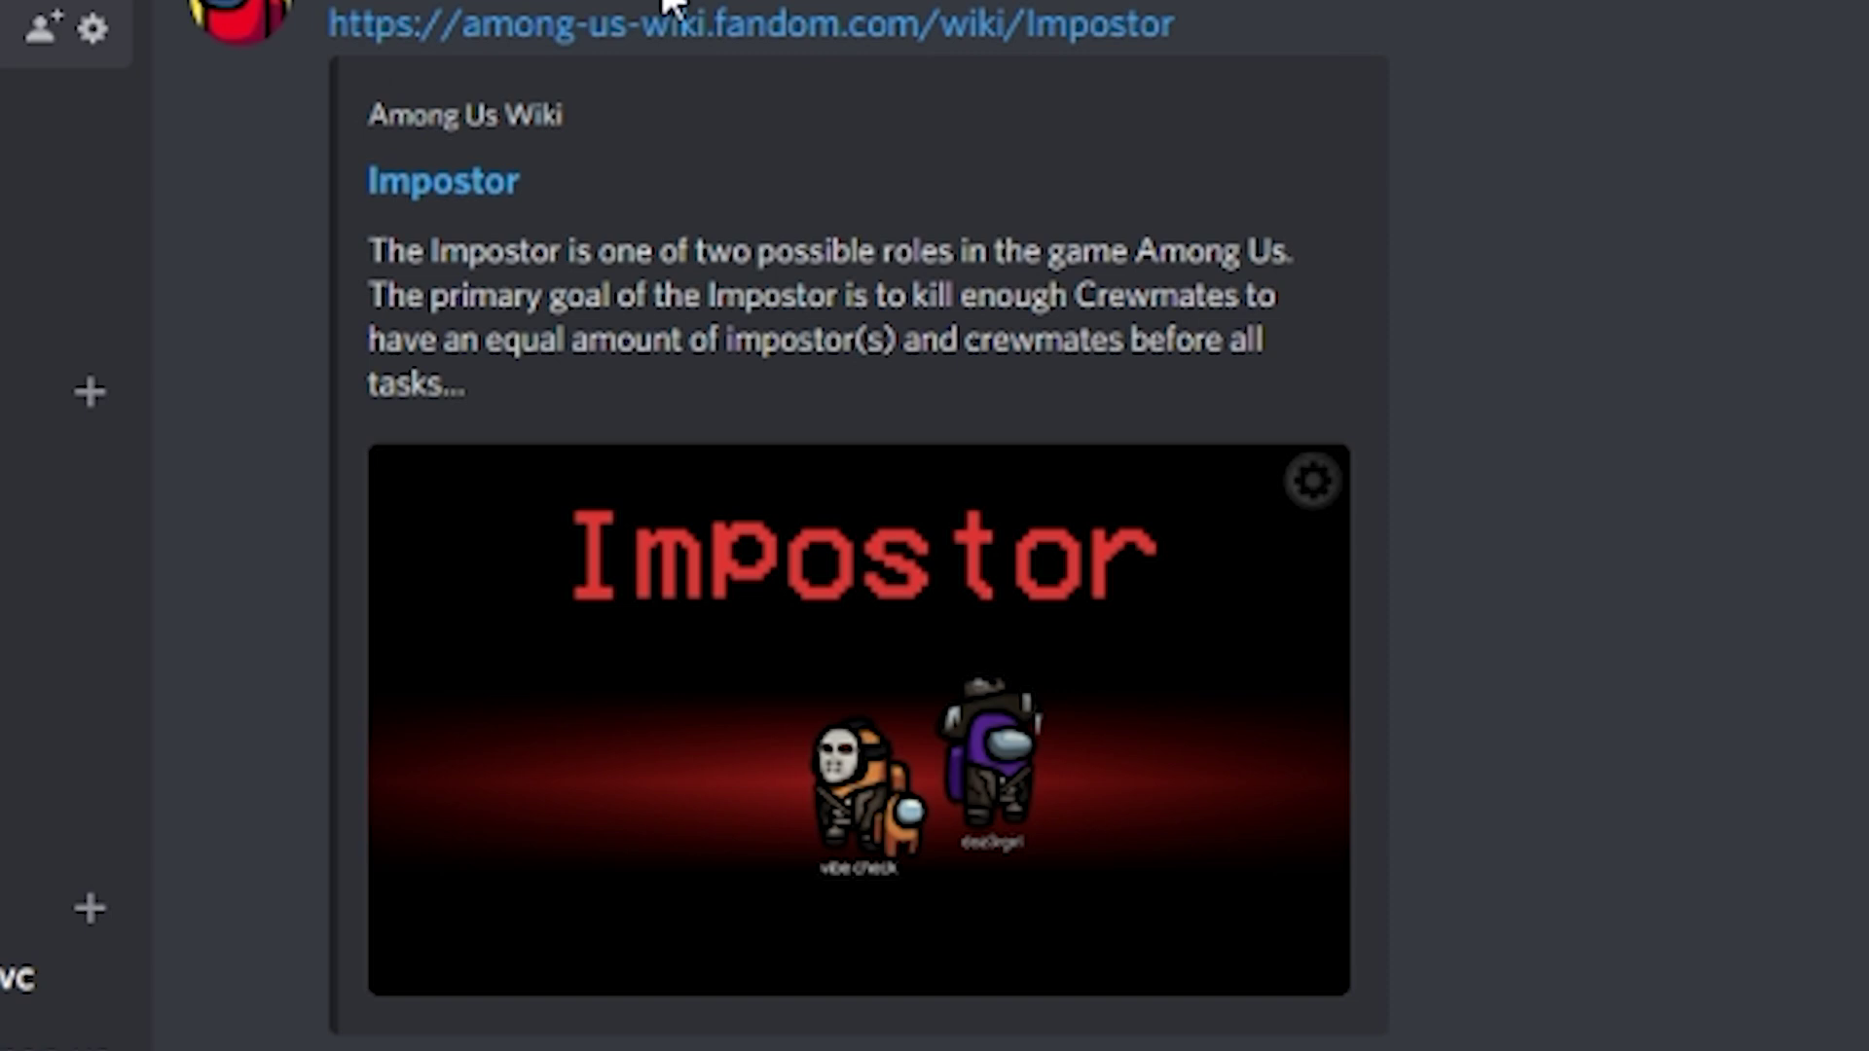
double_click(745, 39)
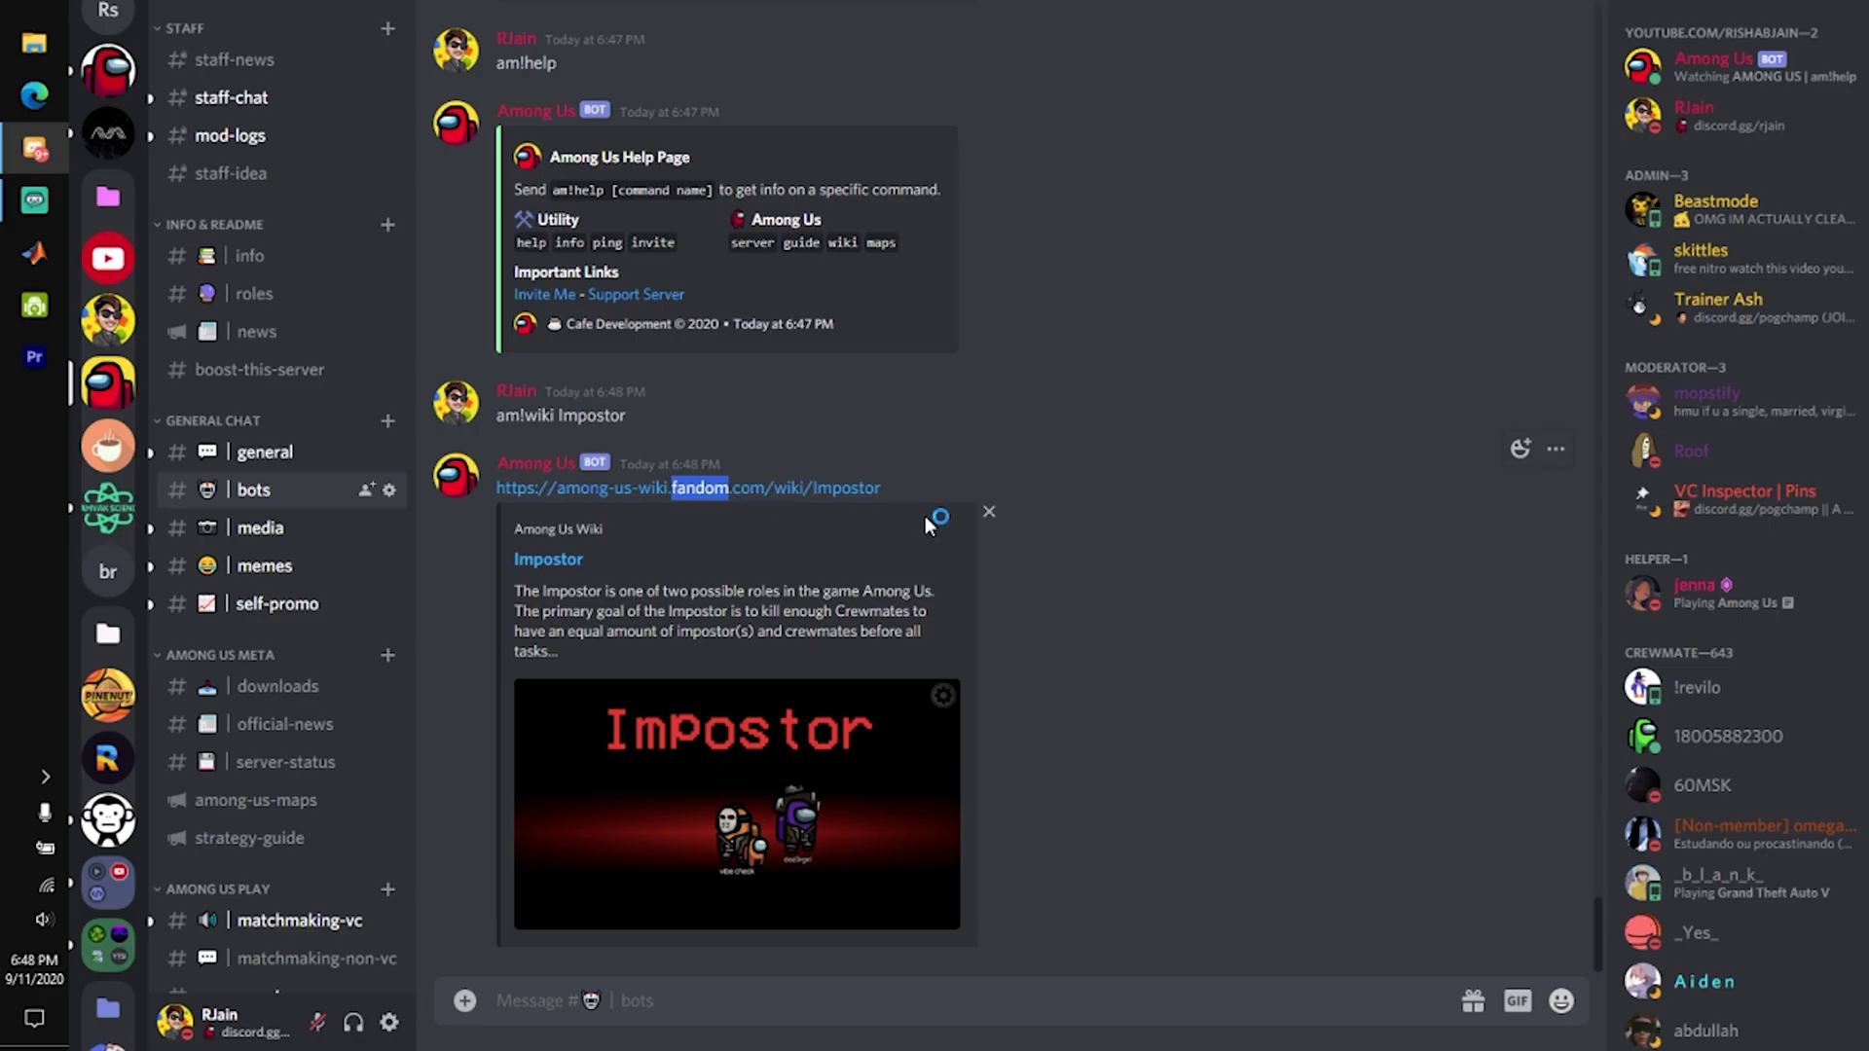
left_click(917, 341)
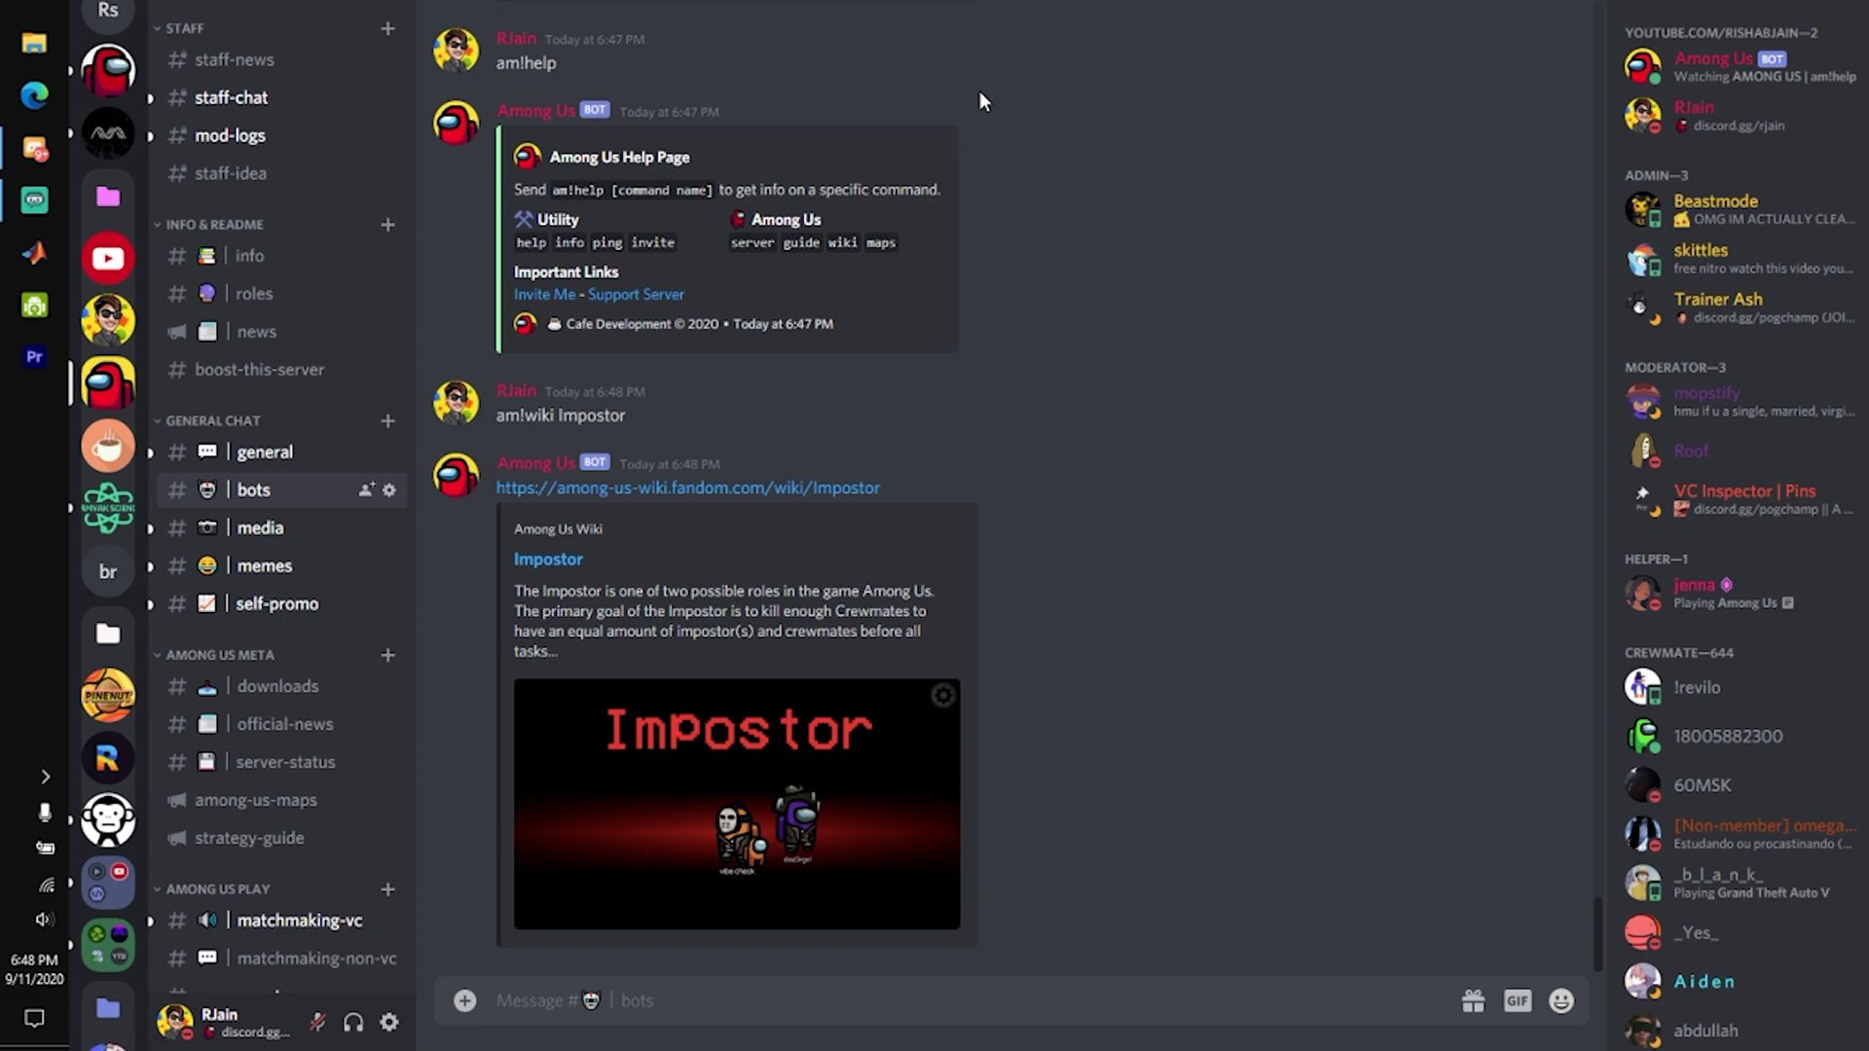
- Send the command am!guide in the bots channel
left_click(610, 1014)
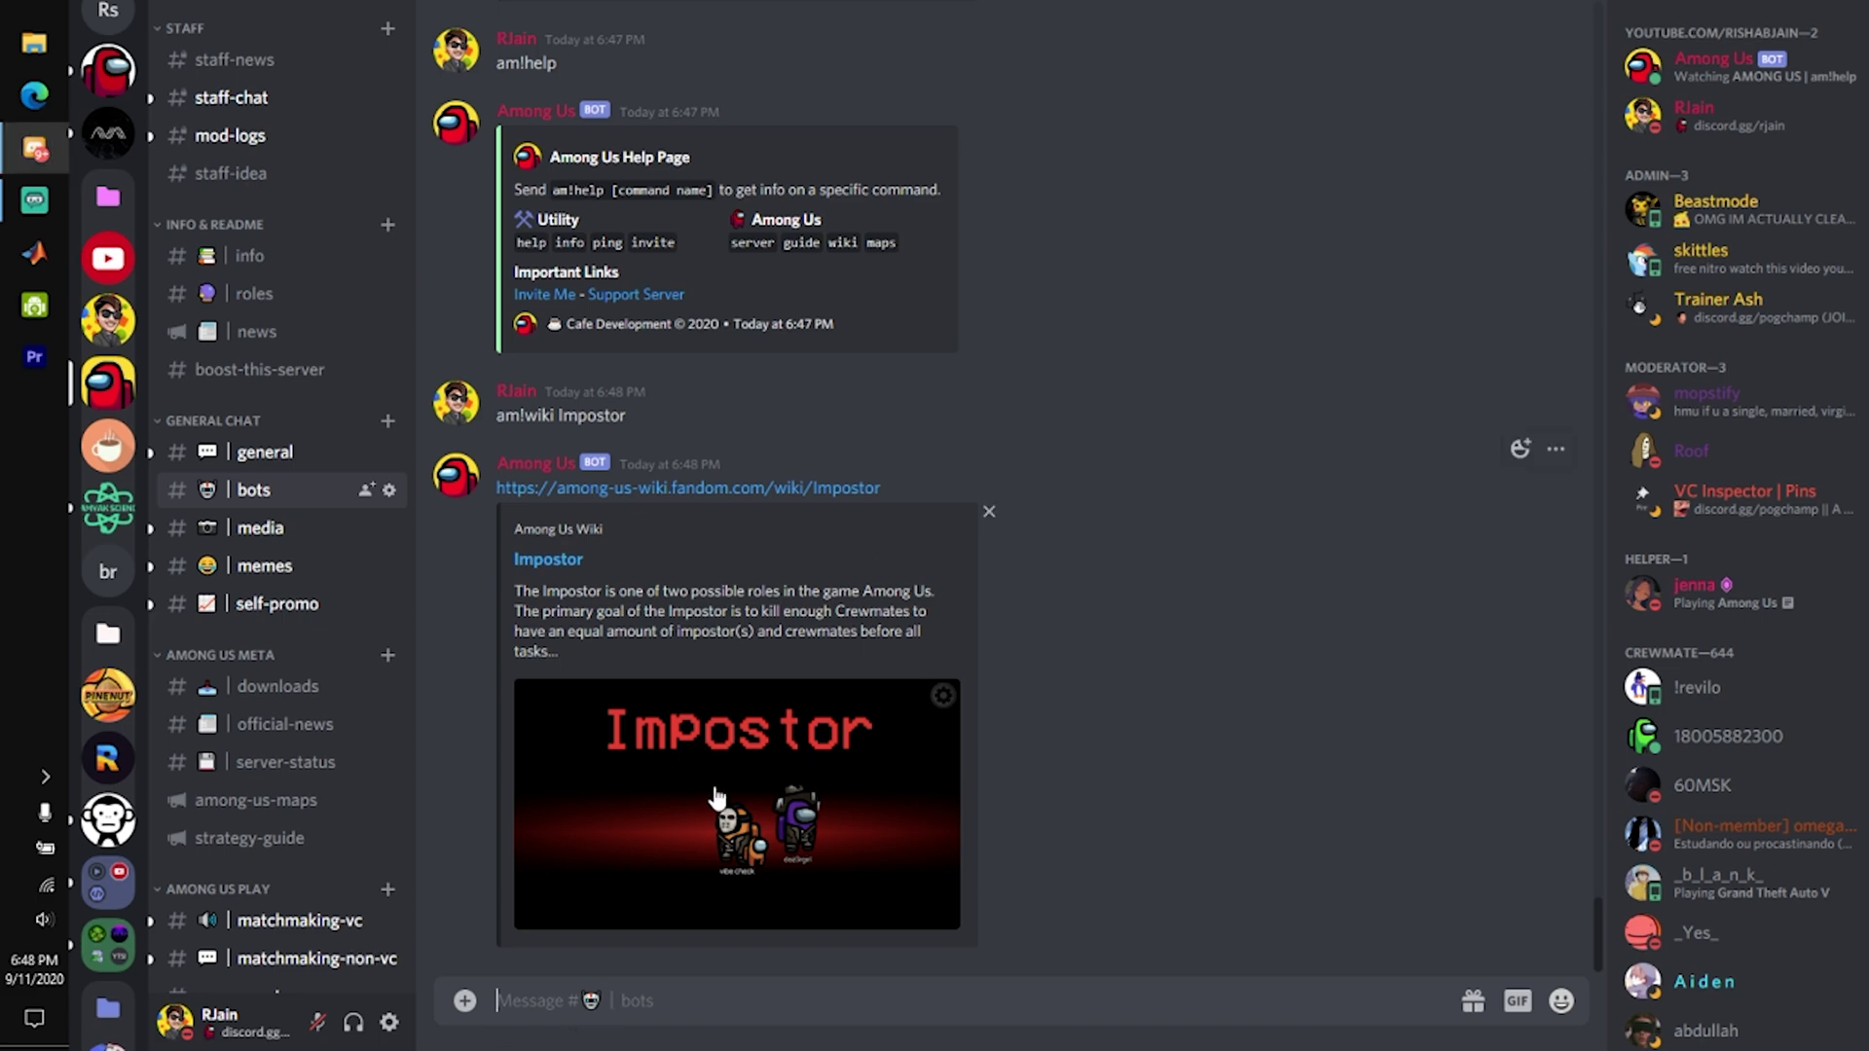
type("am!guide")
key("Return")
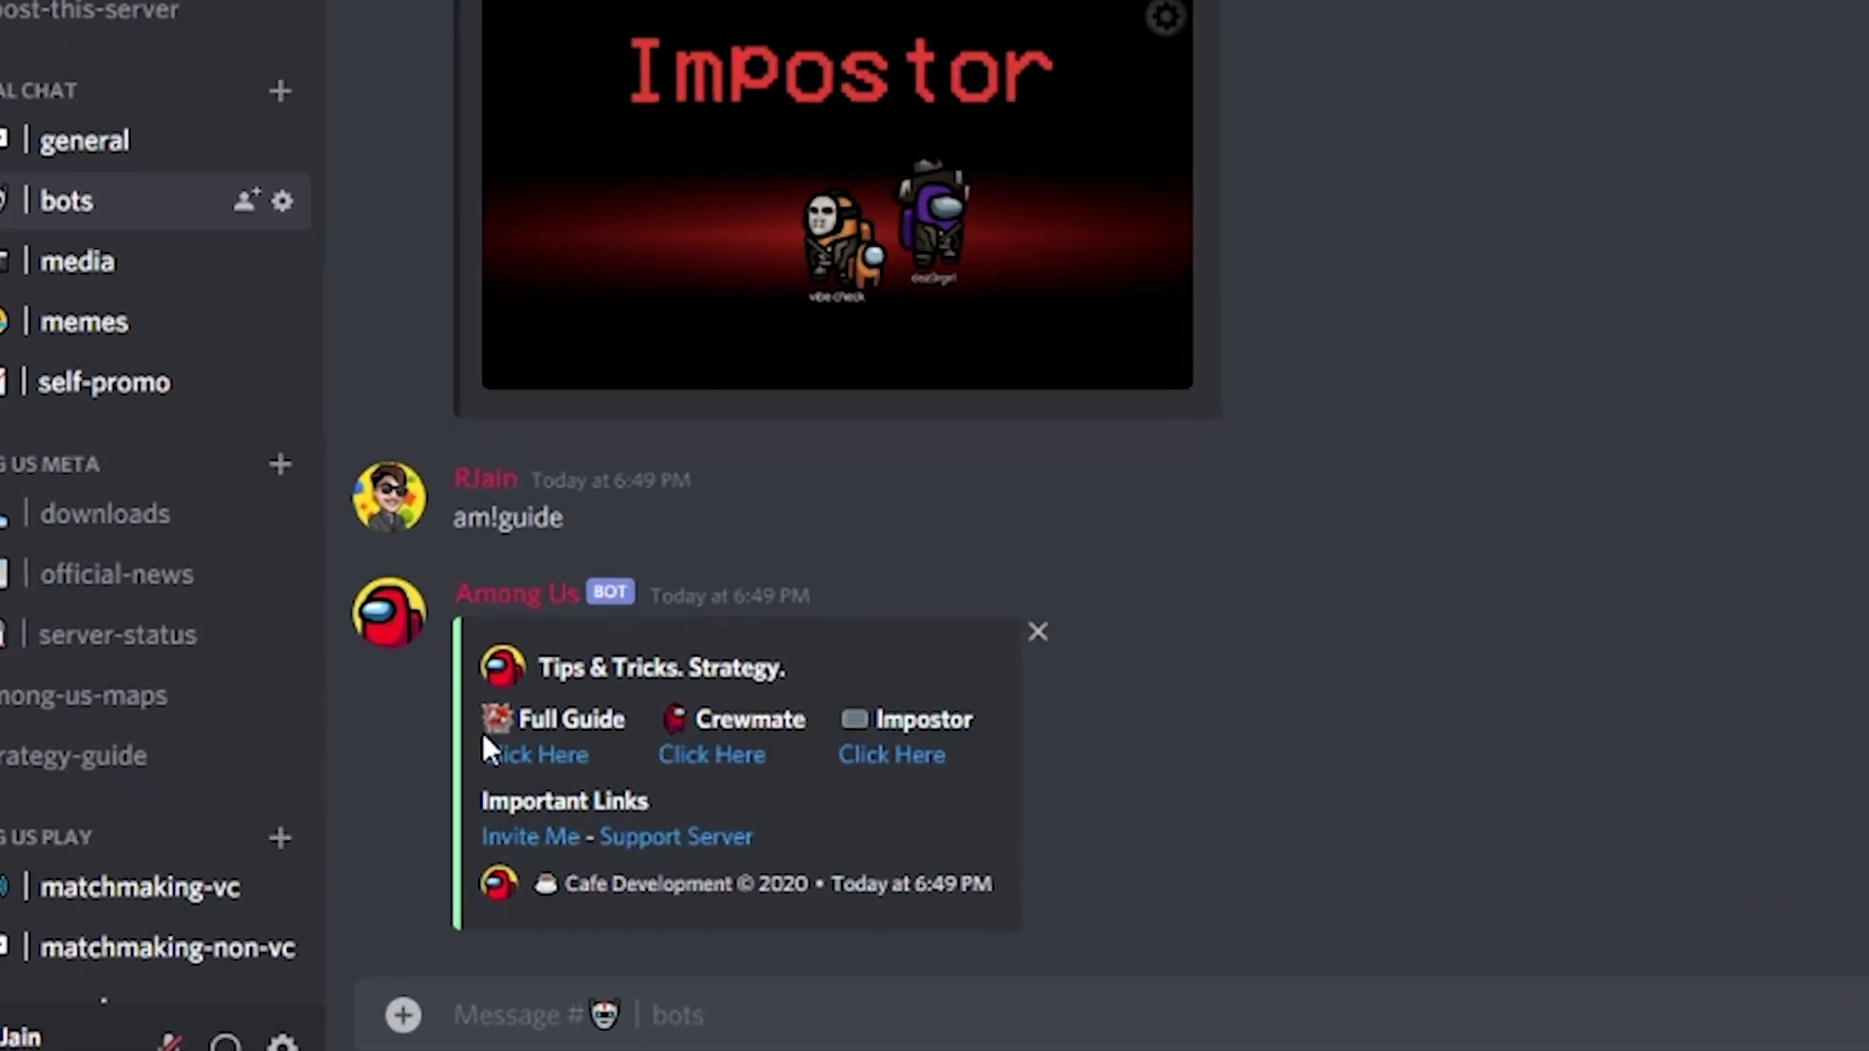
- Review the Full Guide, Crewmate and Impostor links in the bot's guide reply by highlighting them
left_click_drag(628, 691, 489, 628)
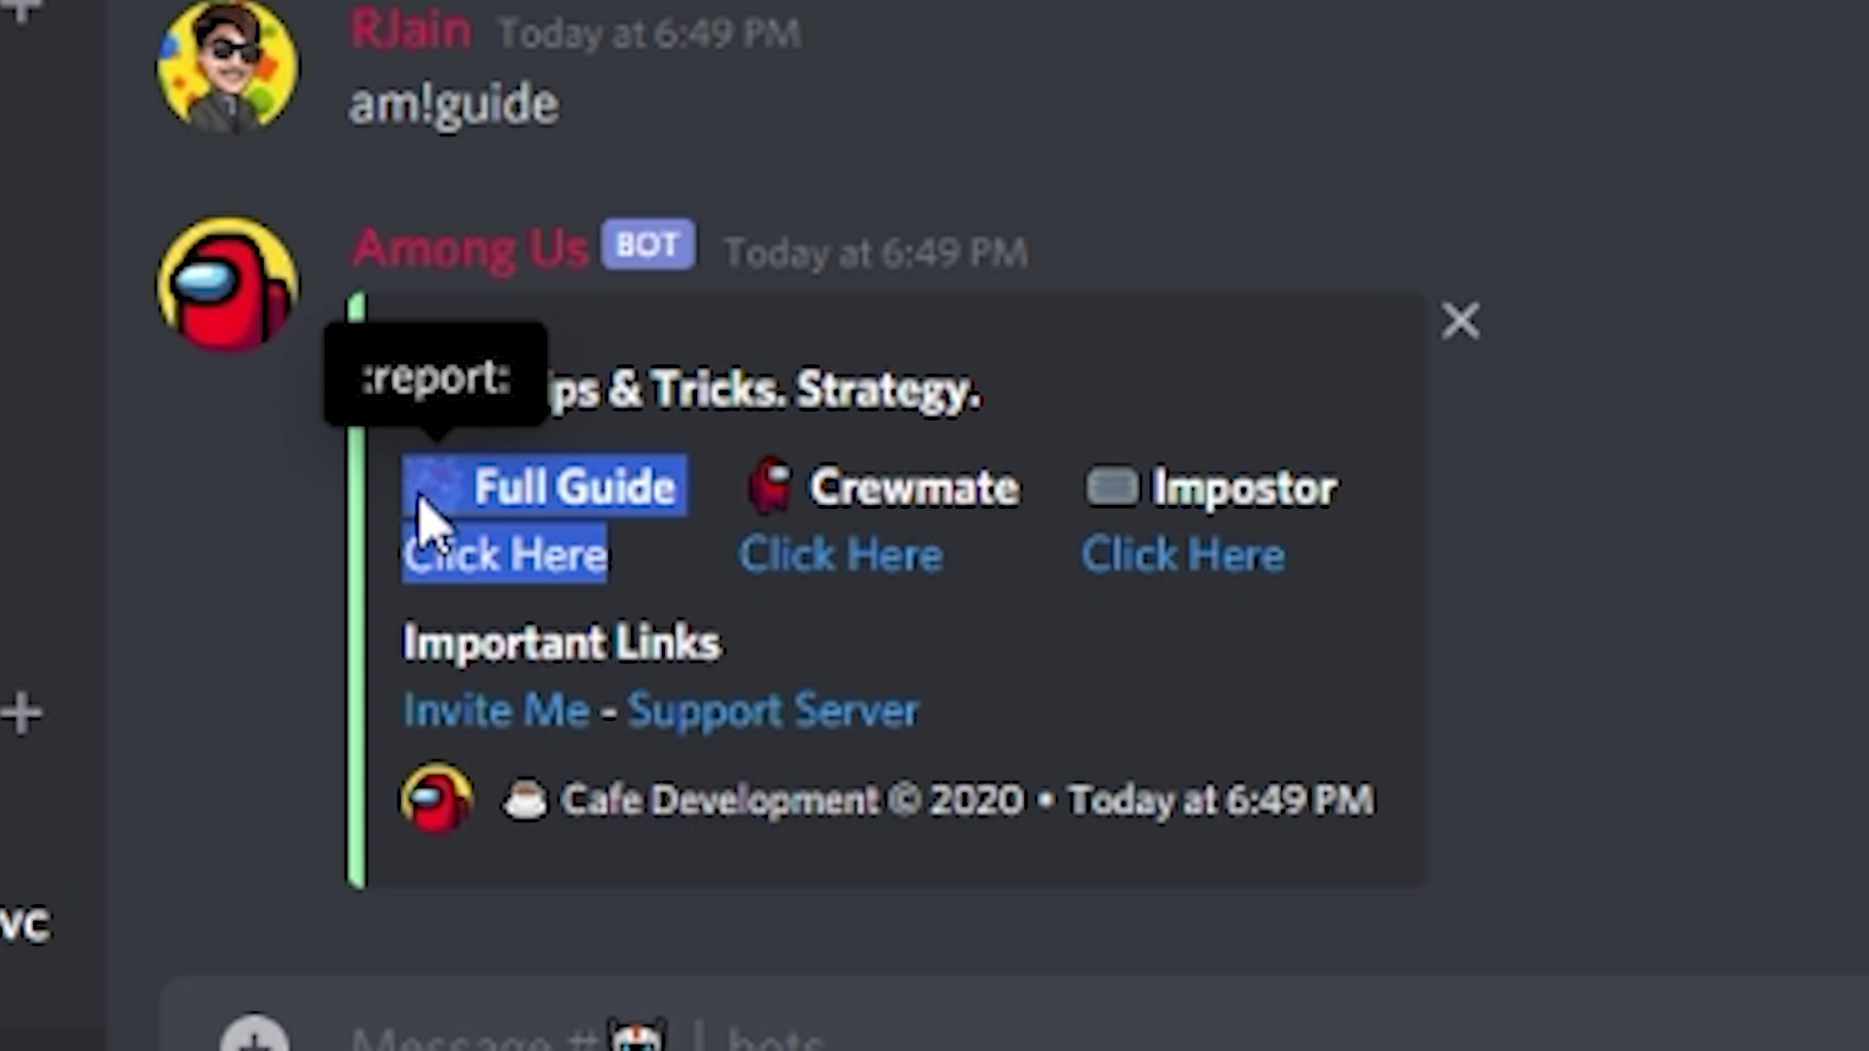
left_click(259, 521)
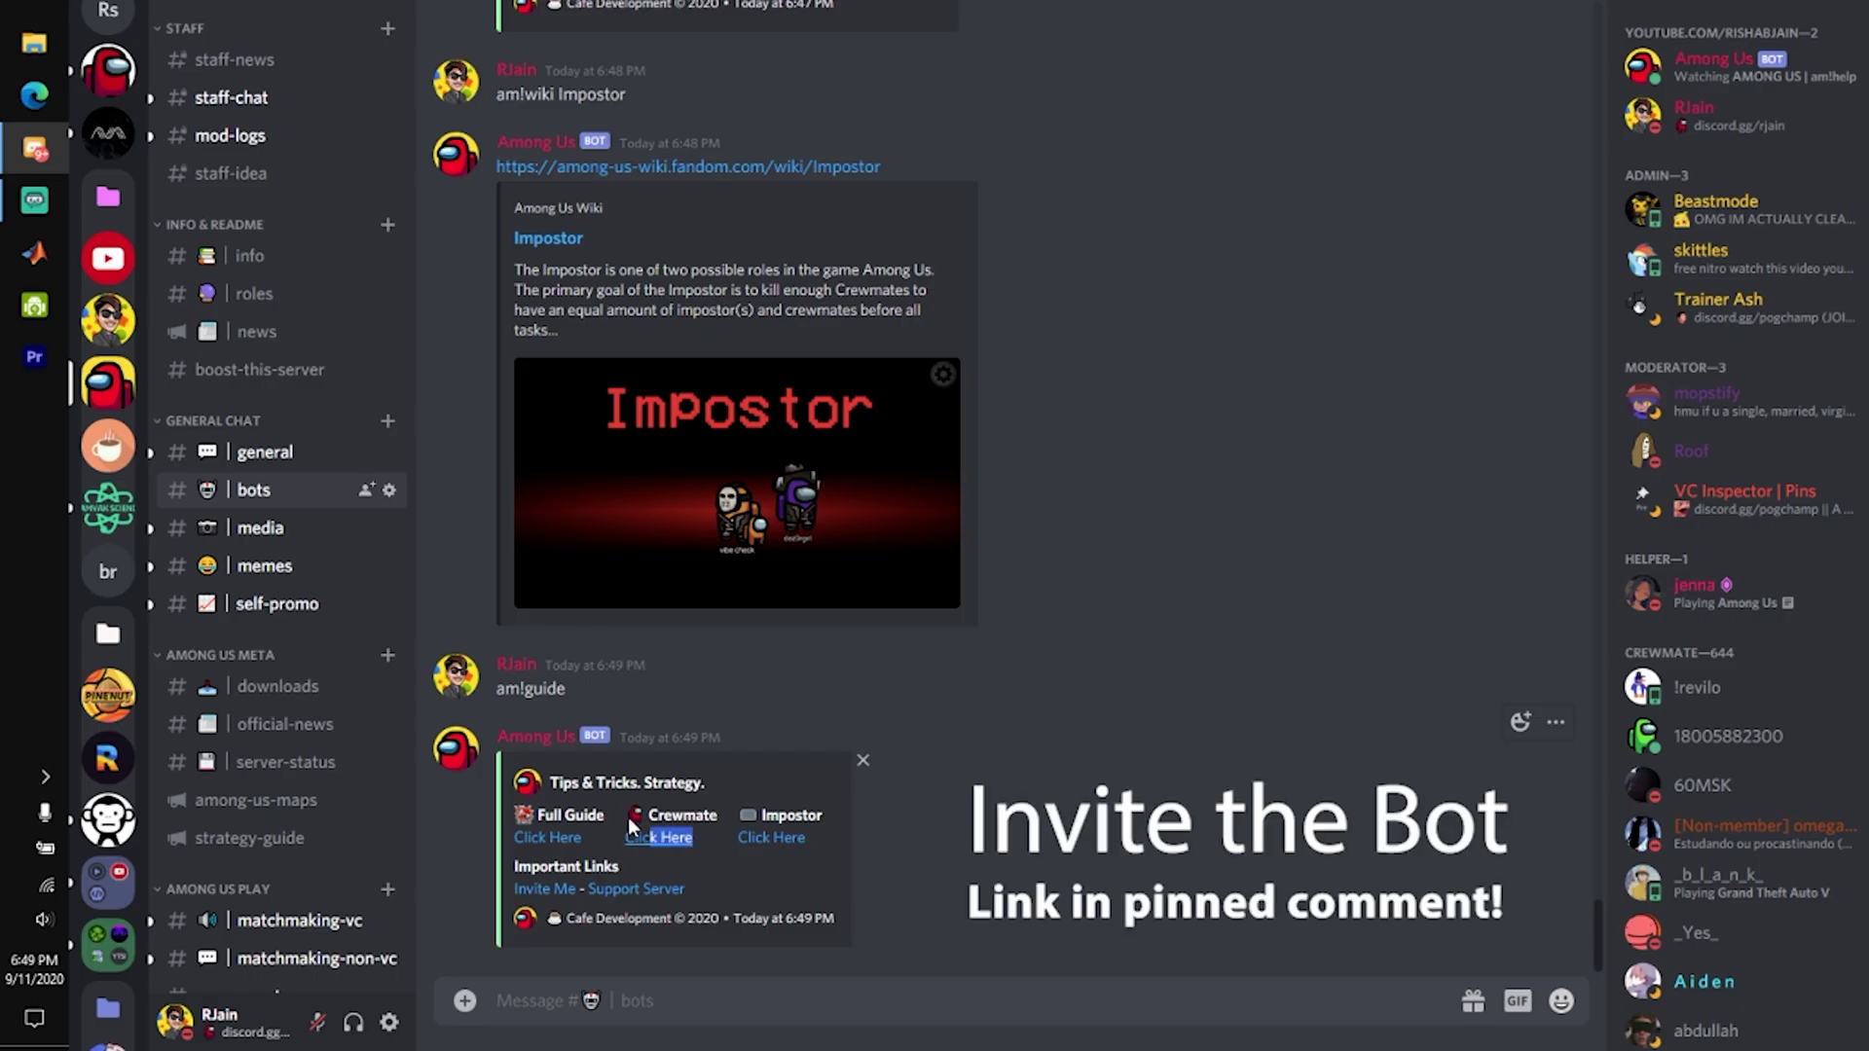
left_click_drag(631, 825, 623, 825)
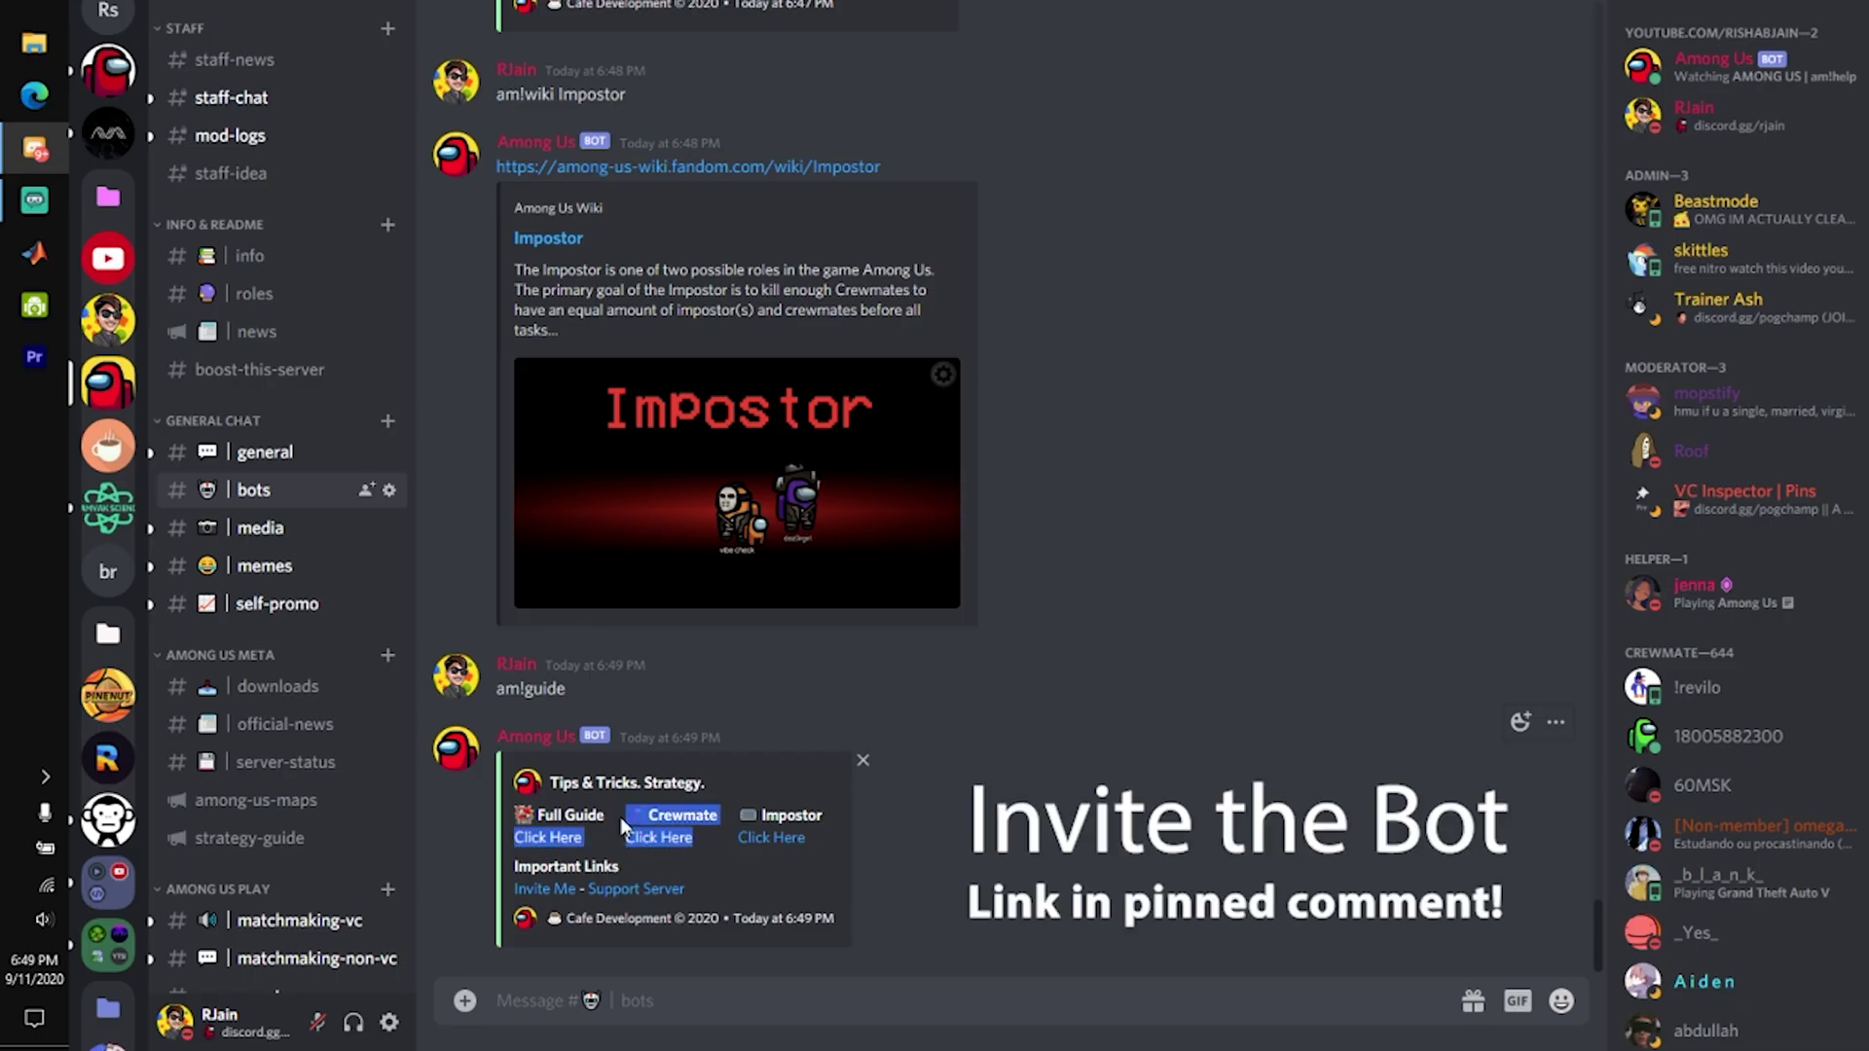
left_click_drag(808, 837, 542, 839)
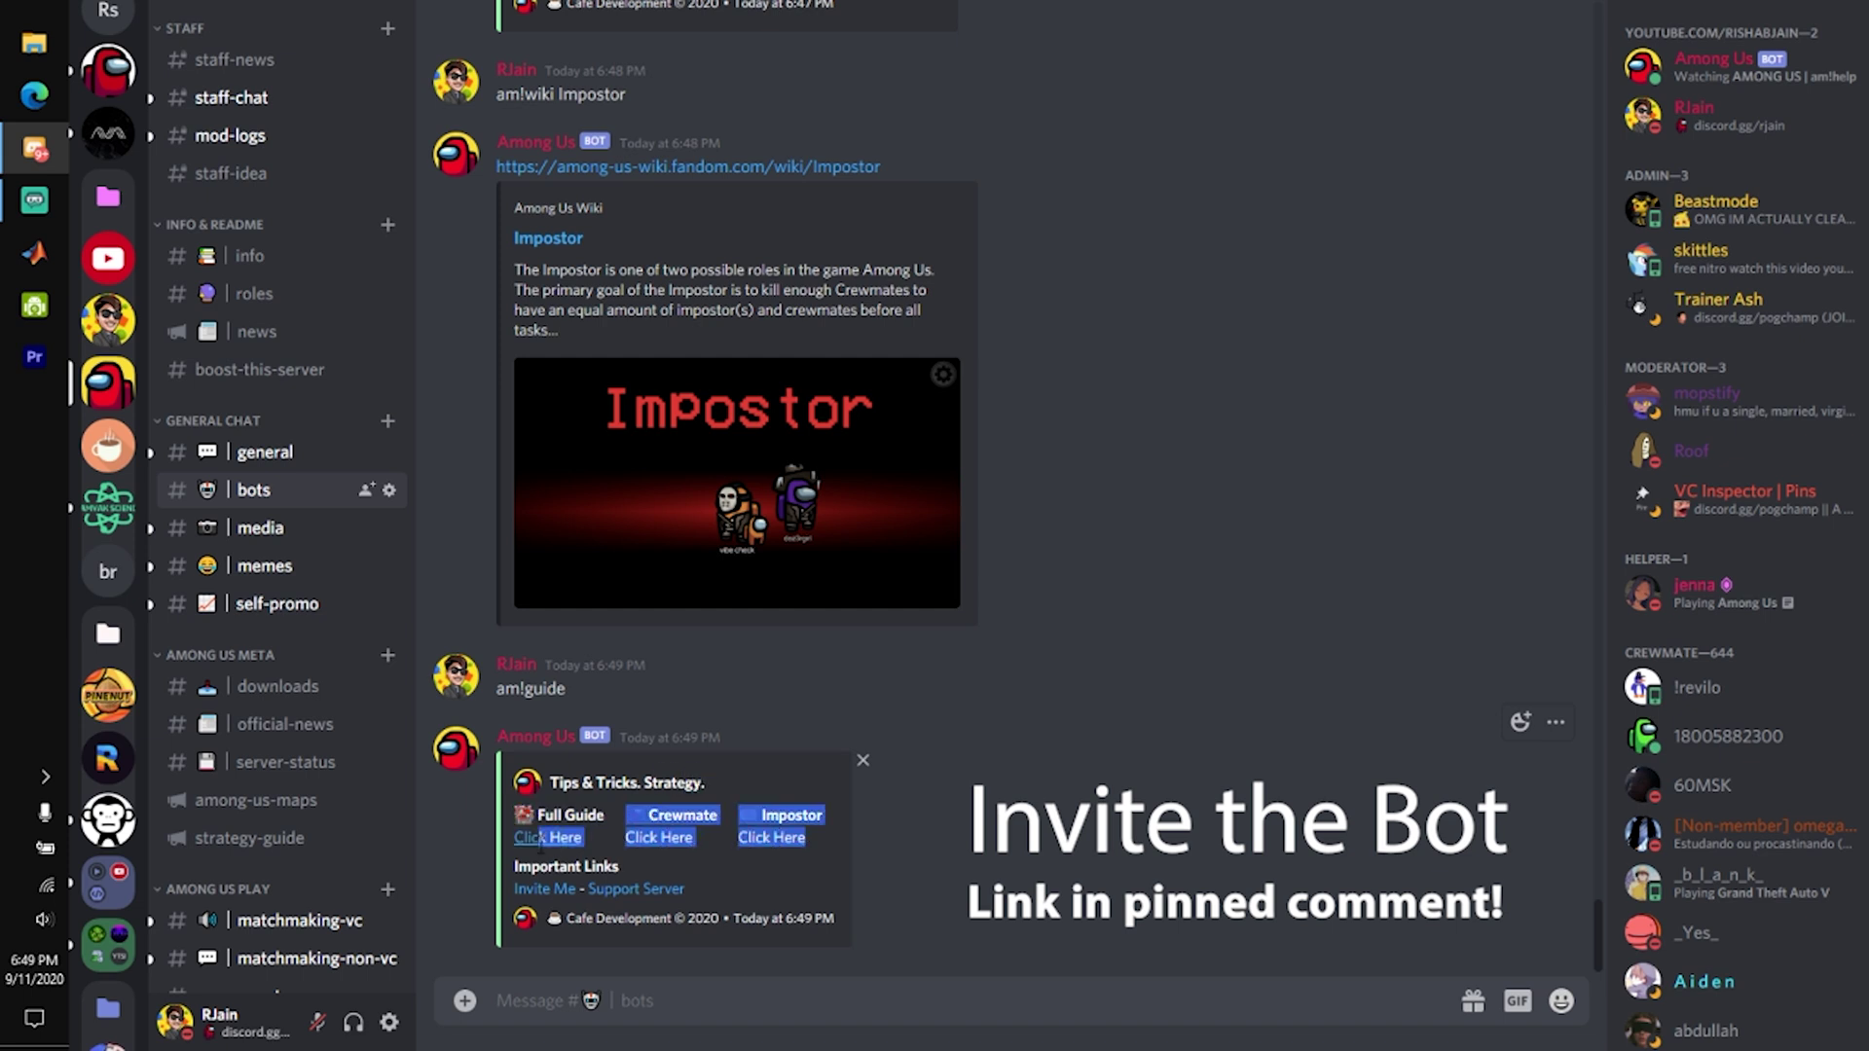
left_click(725, 875)
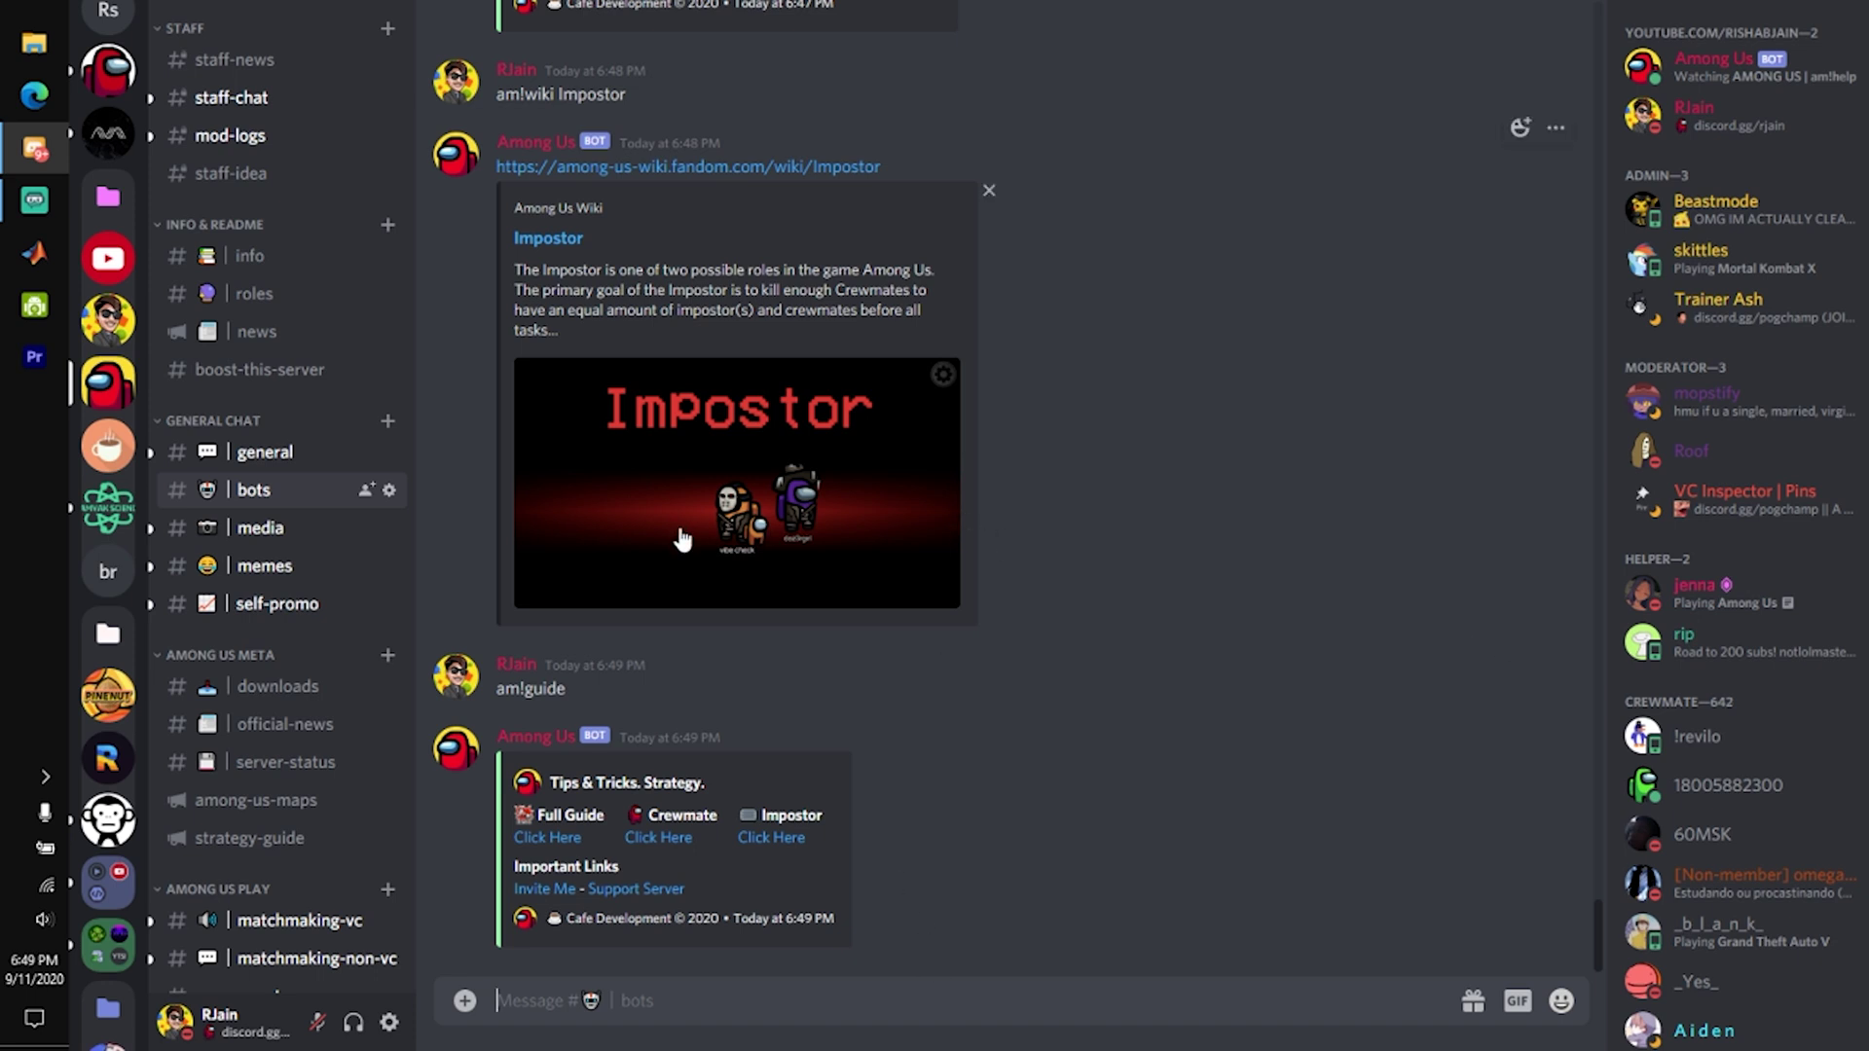
- Send the command am!map in the bots channel and check the map links in the reply
left_click(329, 811)
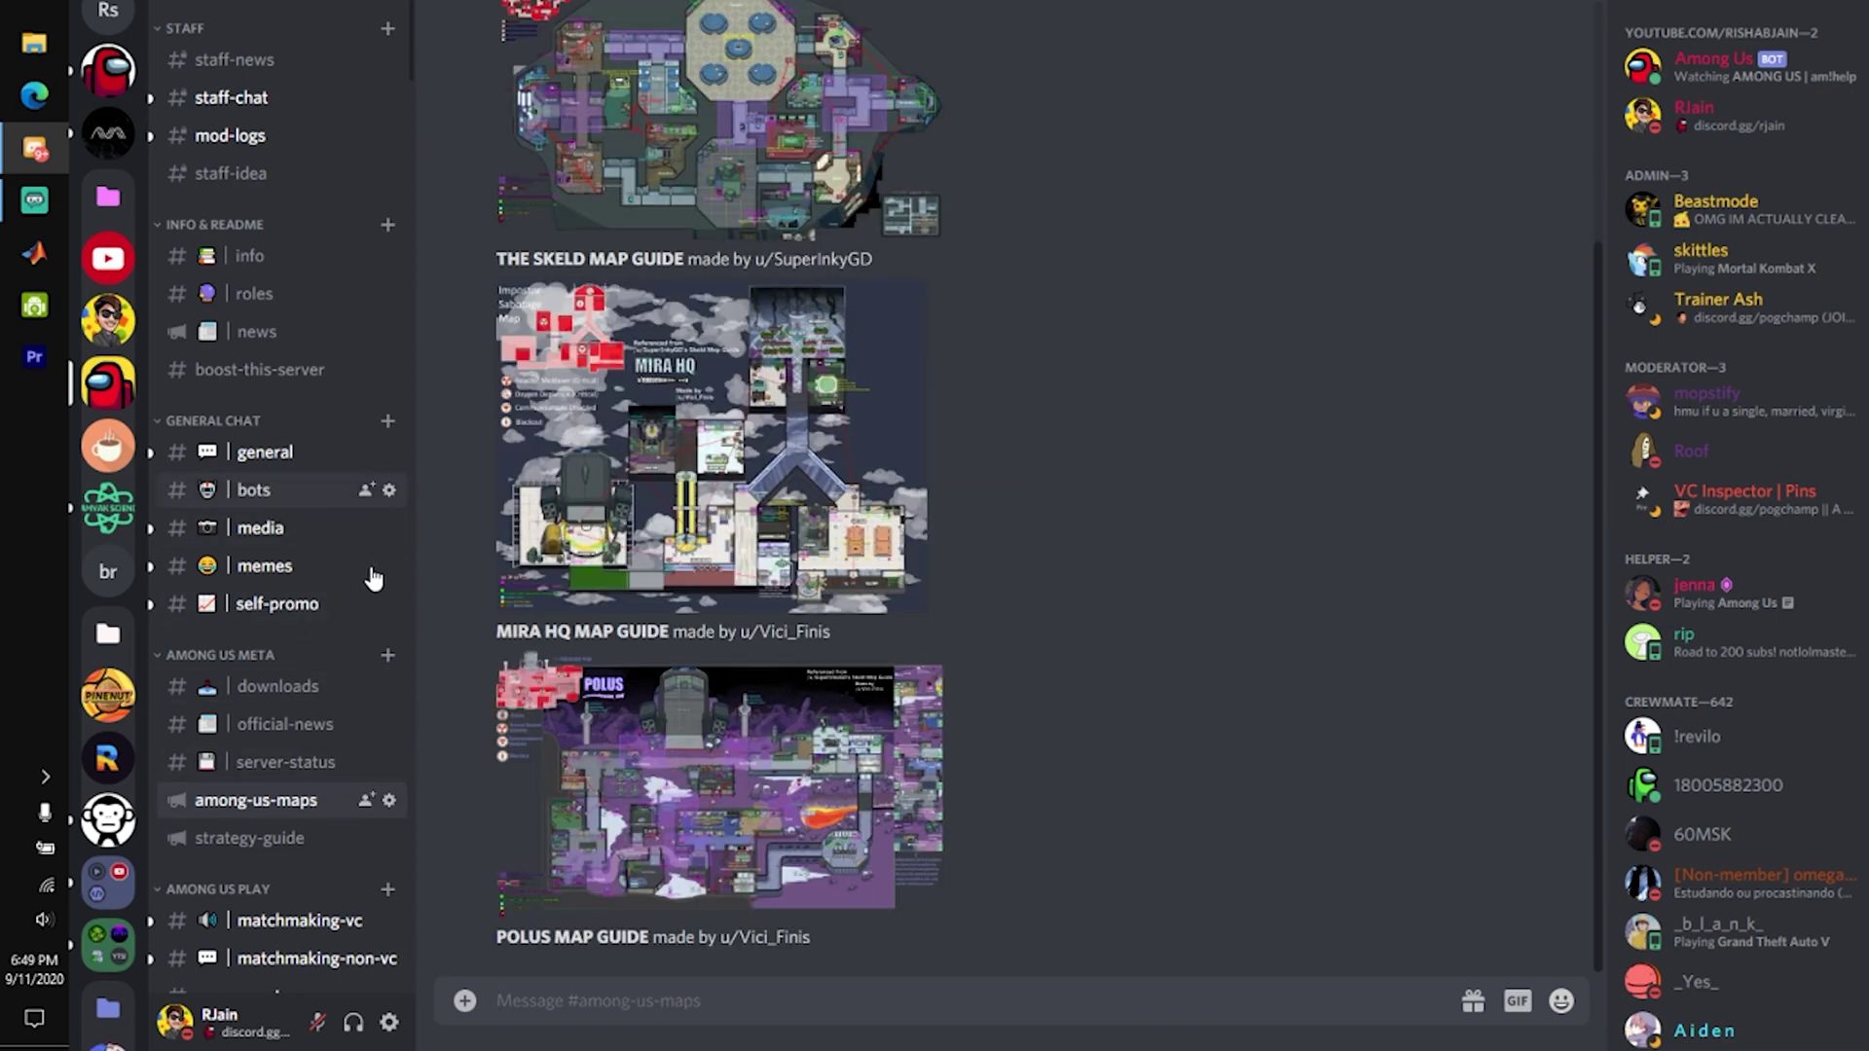
type("a")
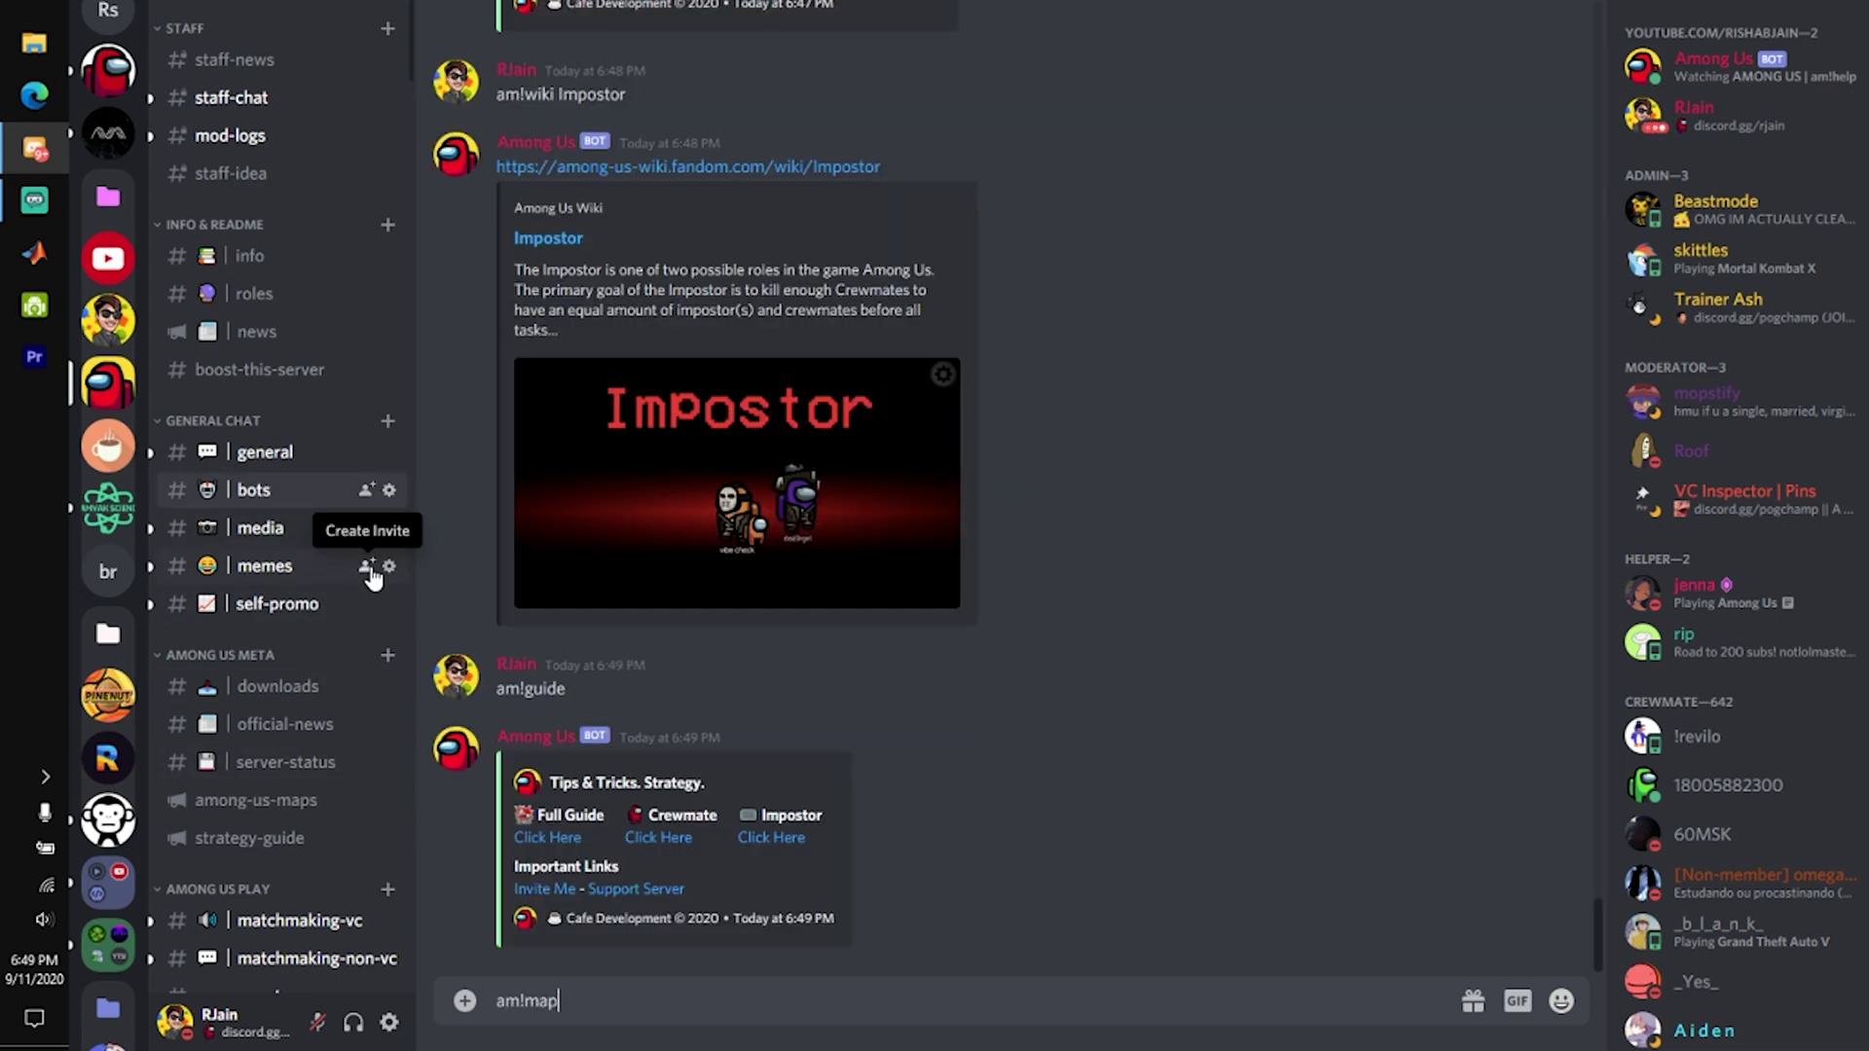
type("m!map")
key("Return")
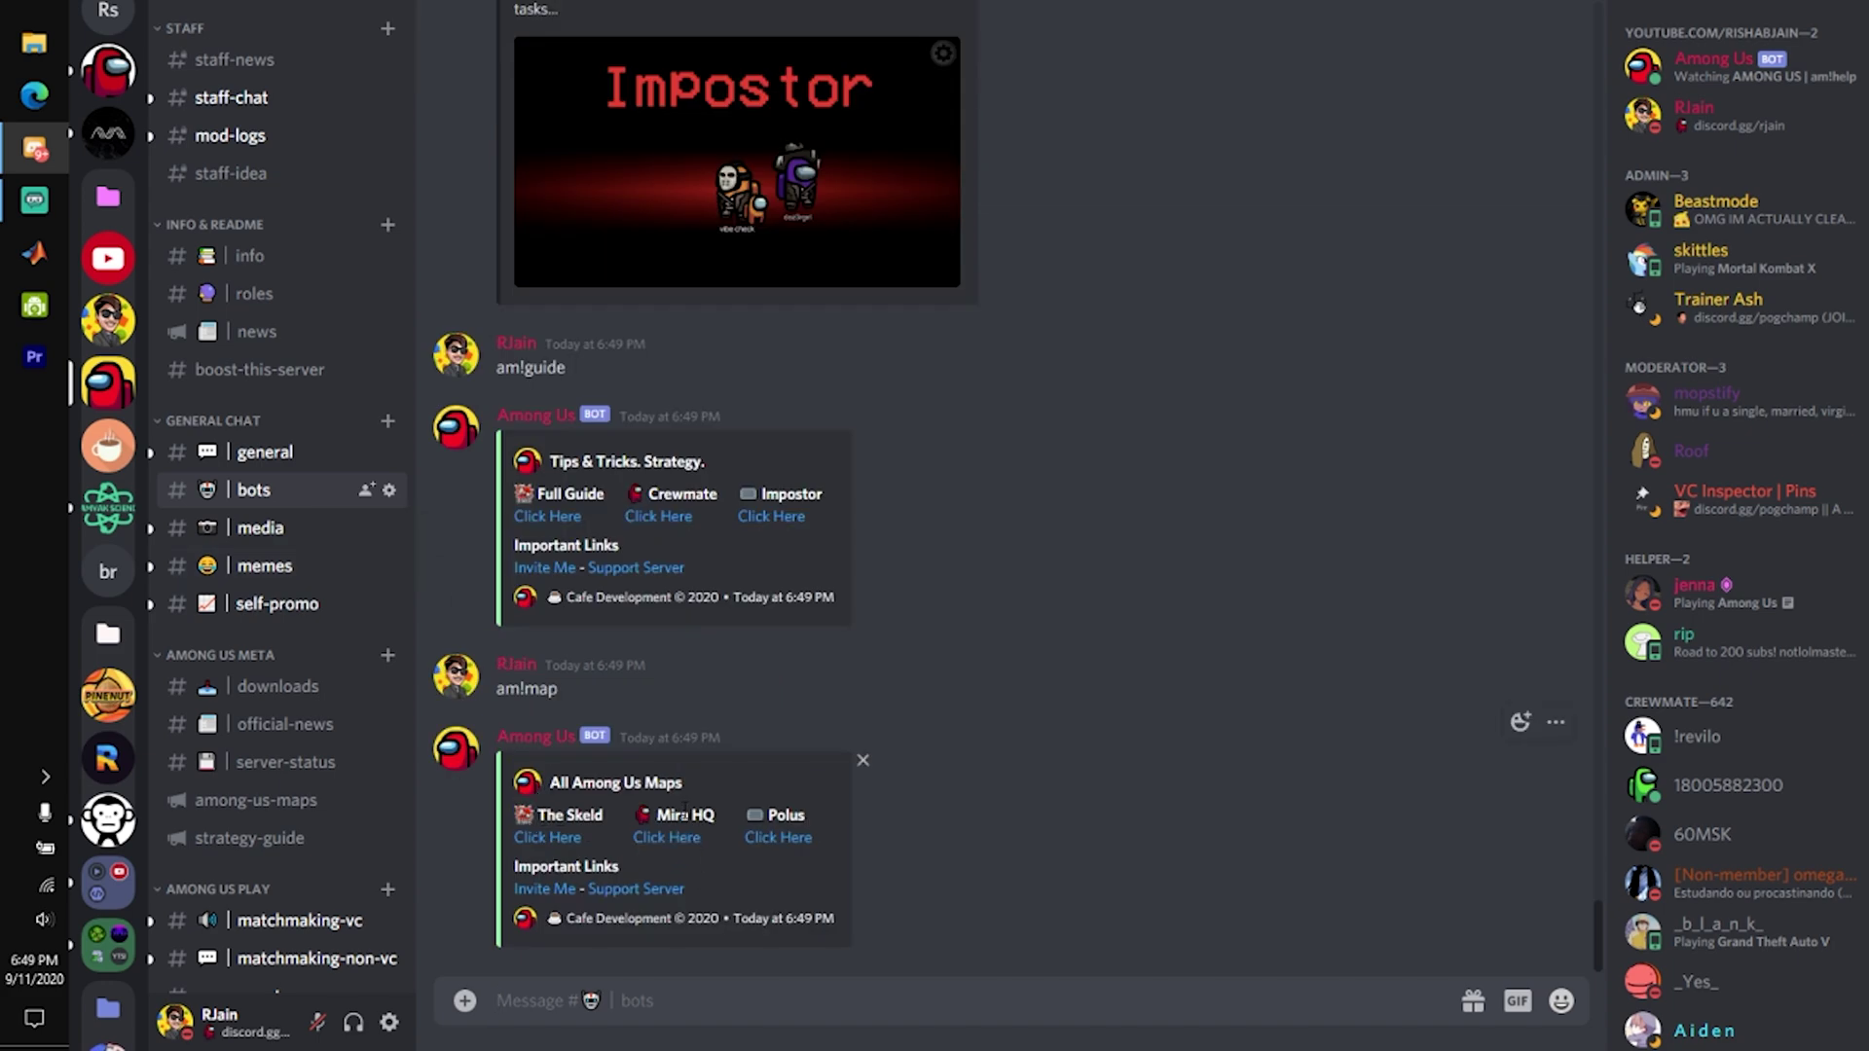
left_click(681, 835)
left_click(747, 756)
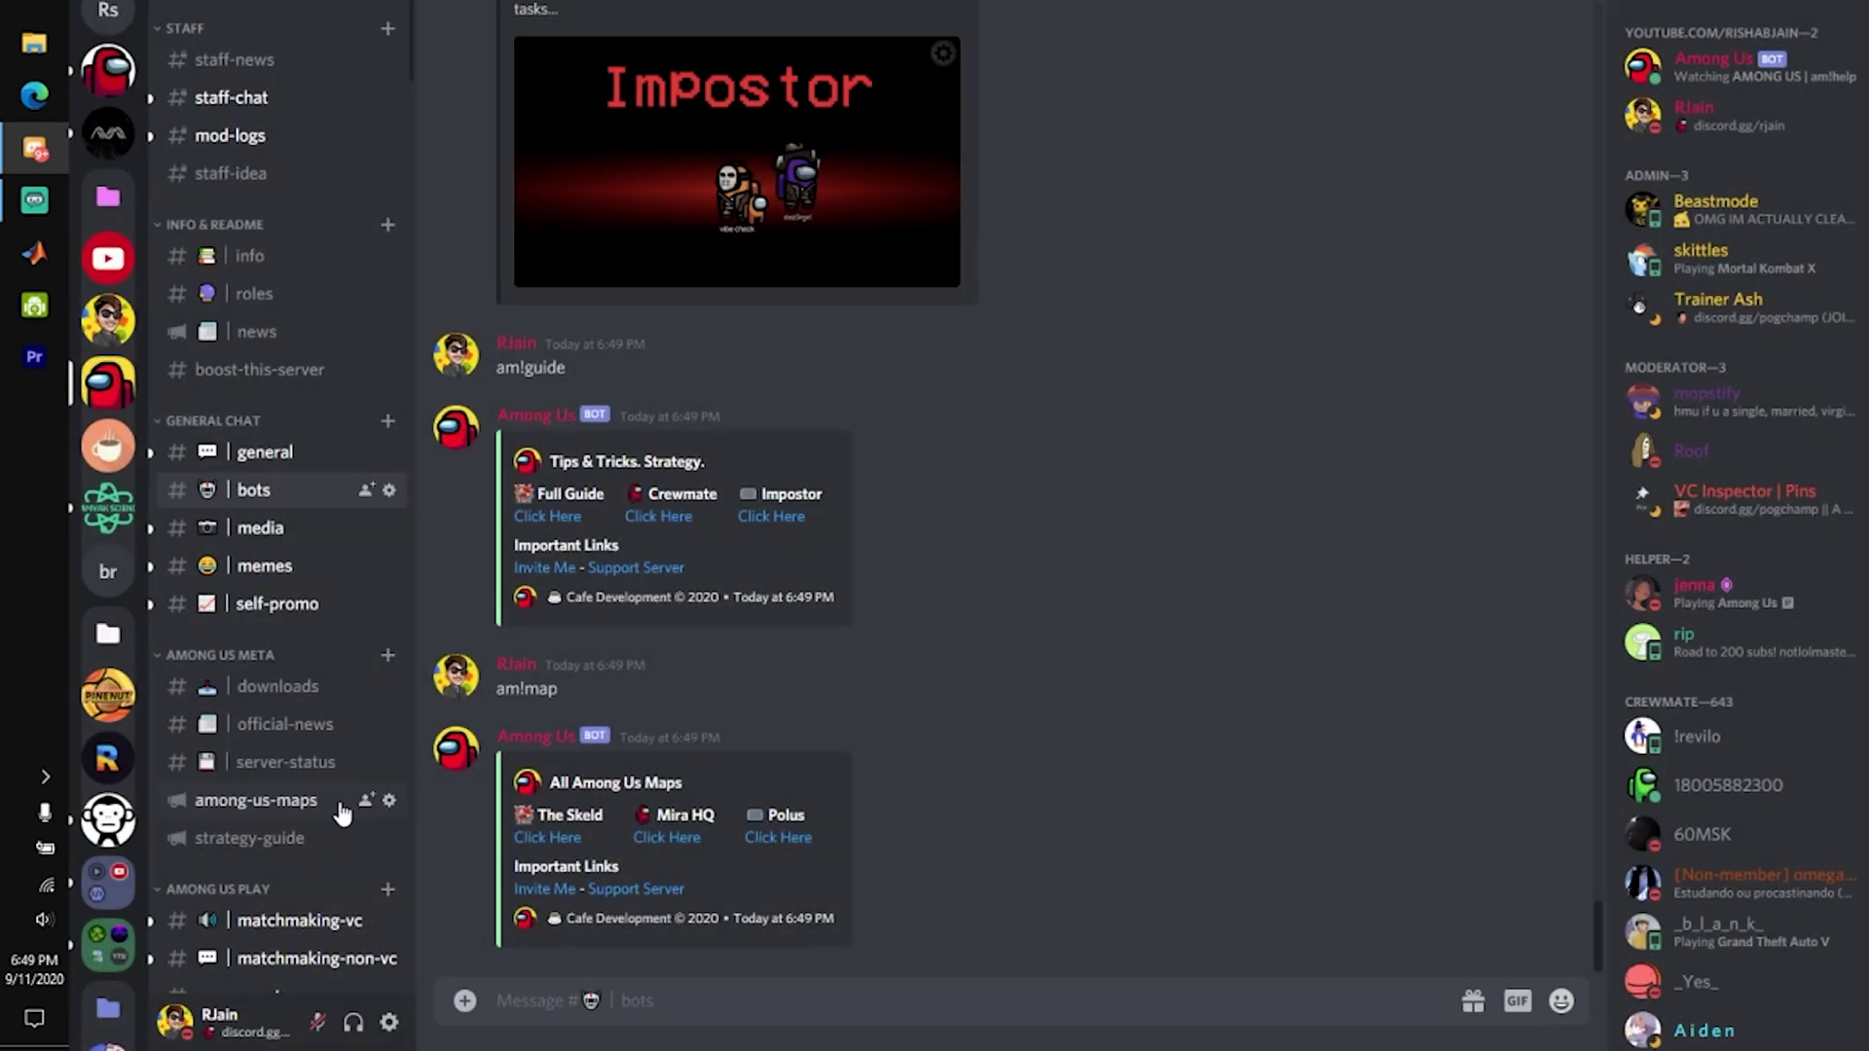
- Open the among-us-maps channel, view the Skeld map guide enlarged, and close the image
left_click(334, 811)
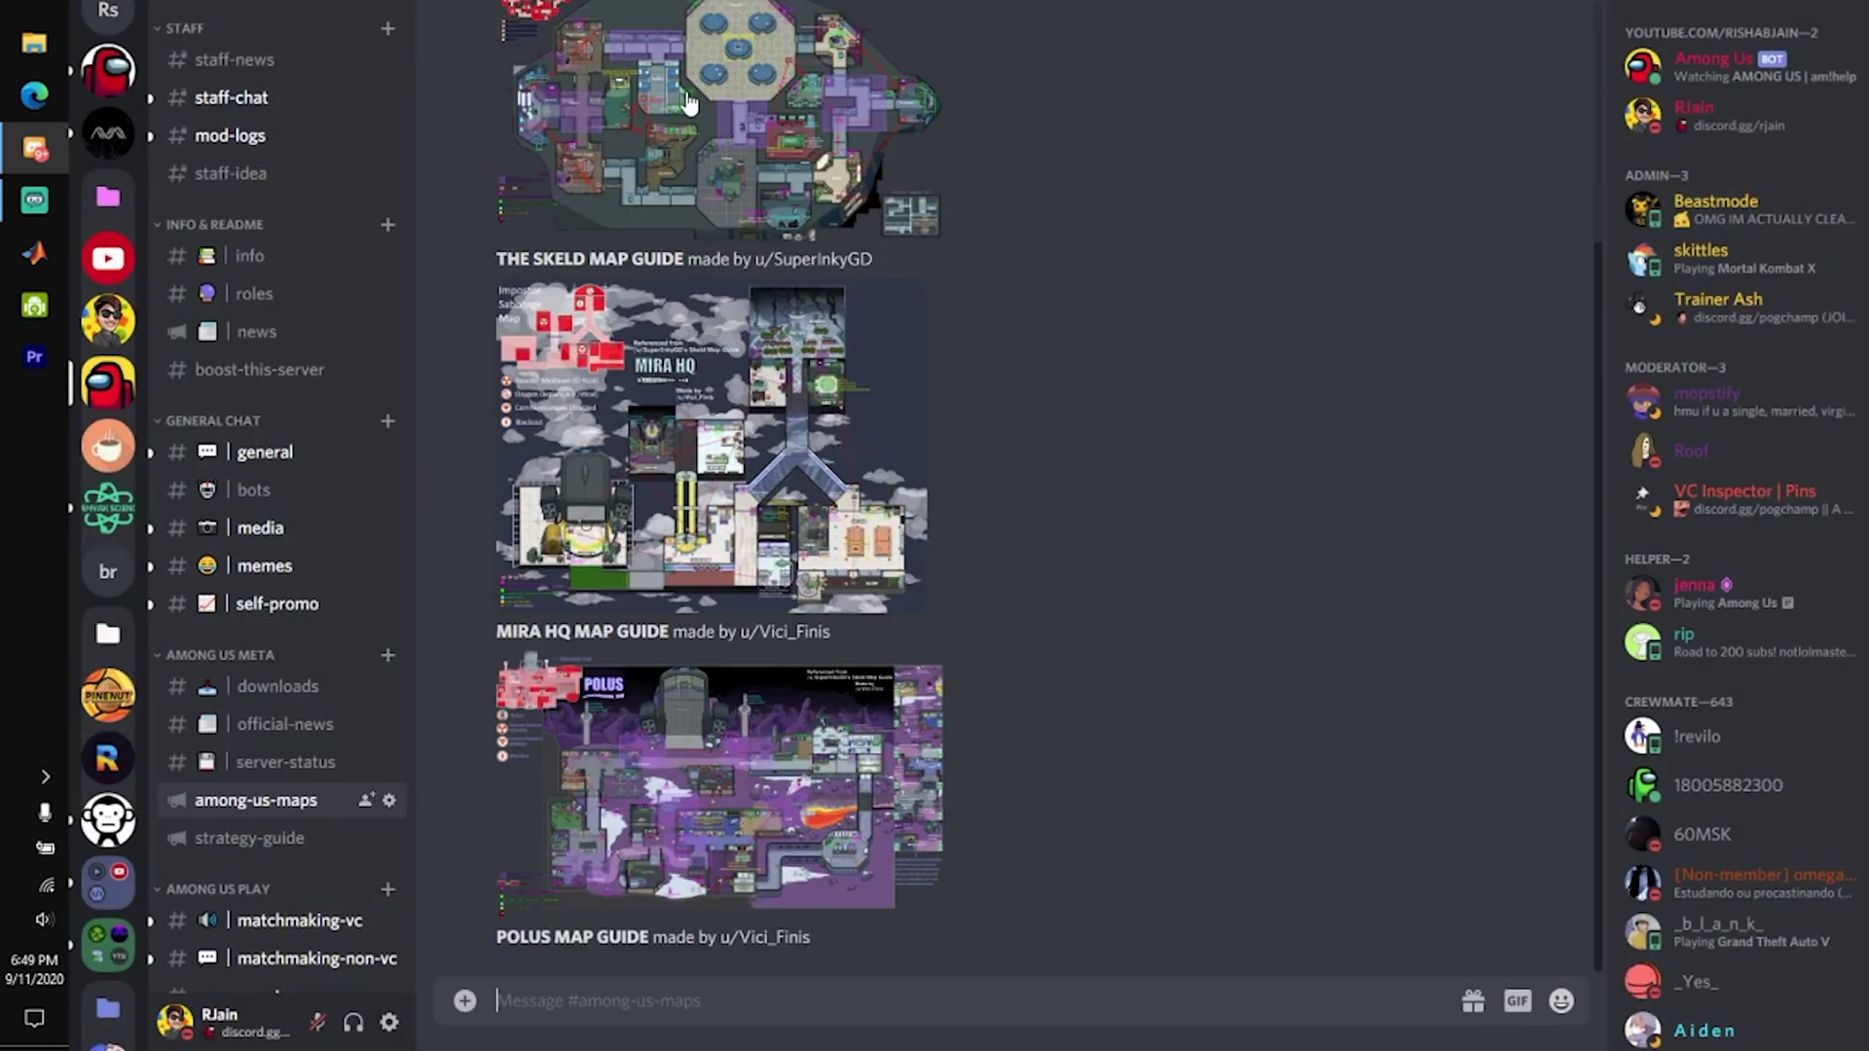
left_click(688, 103)
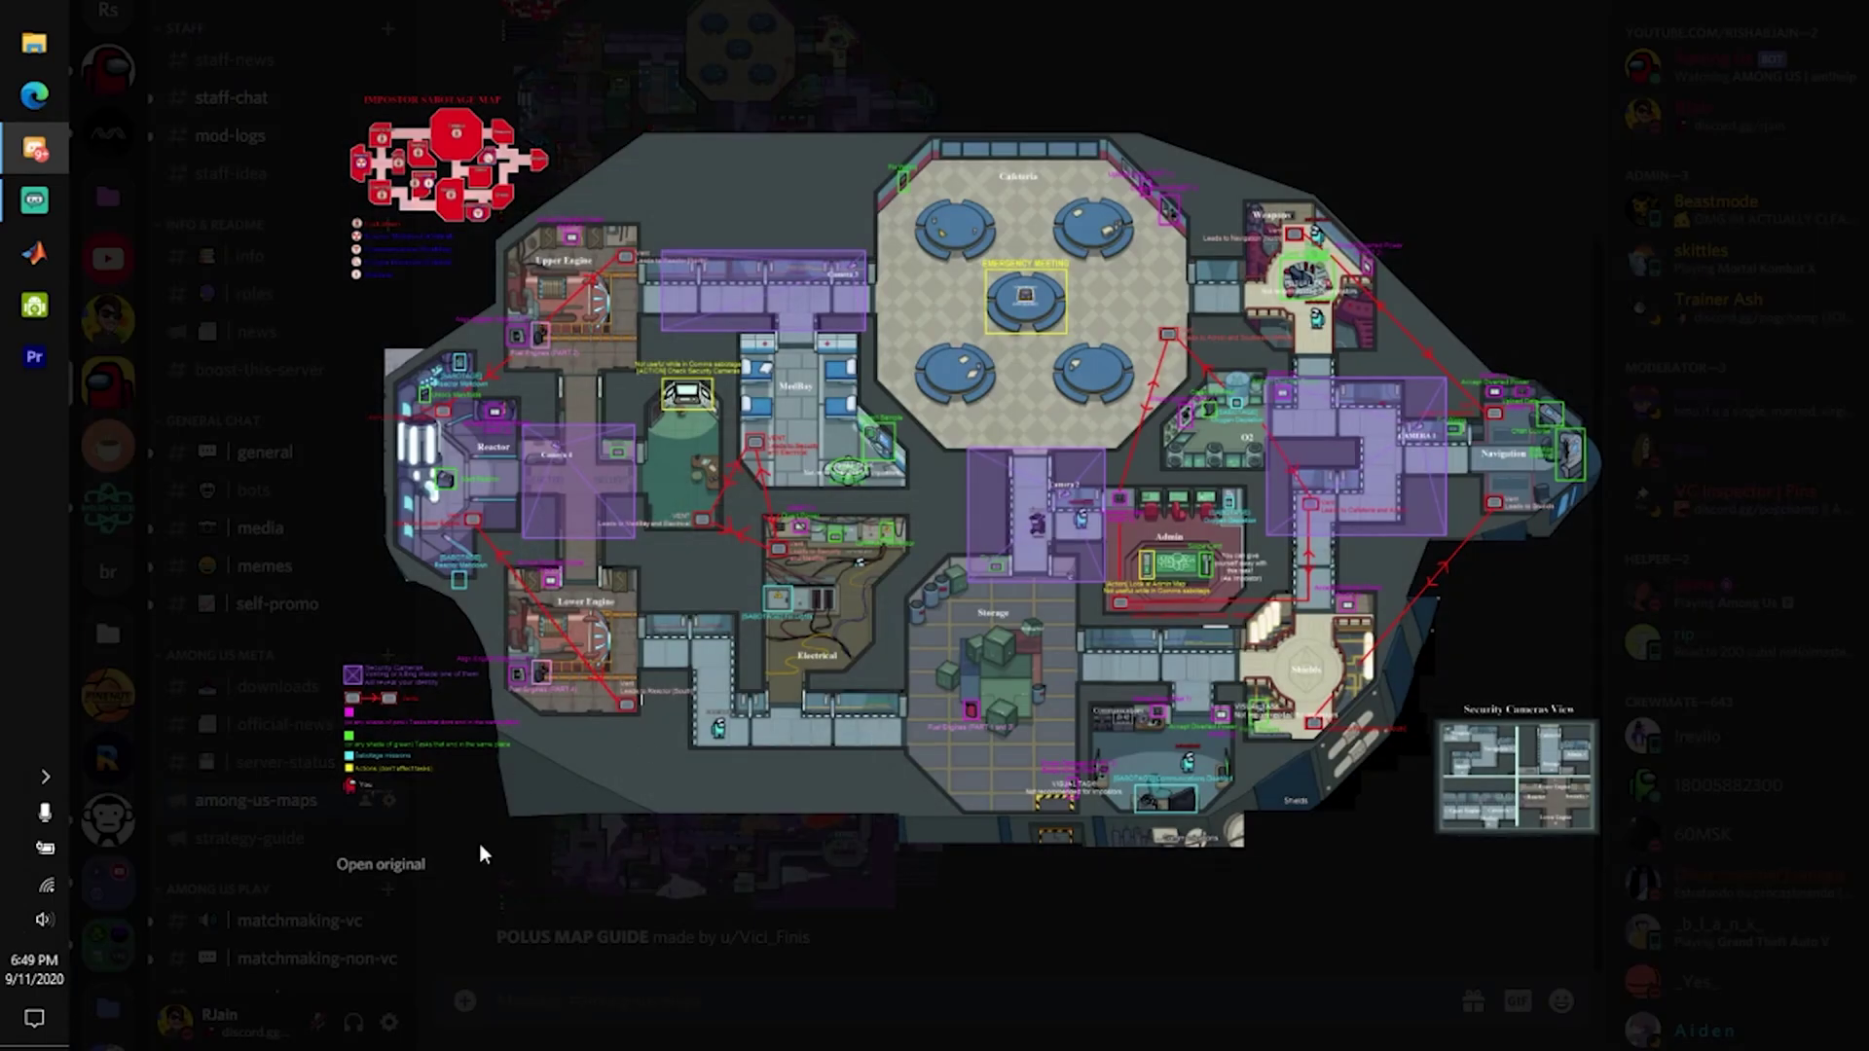
left_click(156, 435)
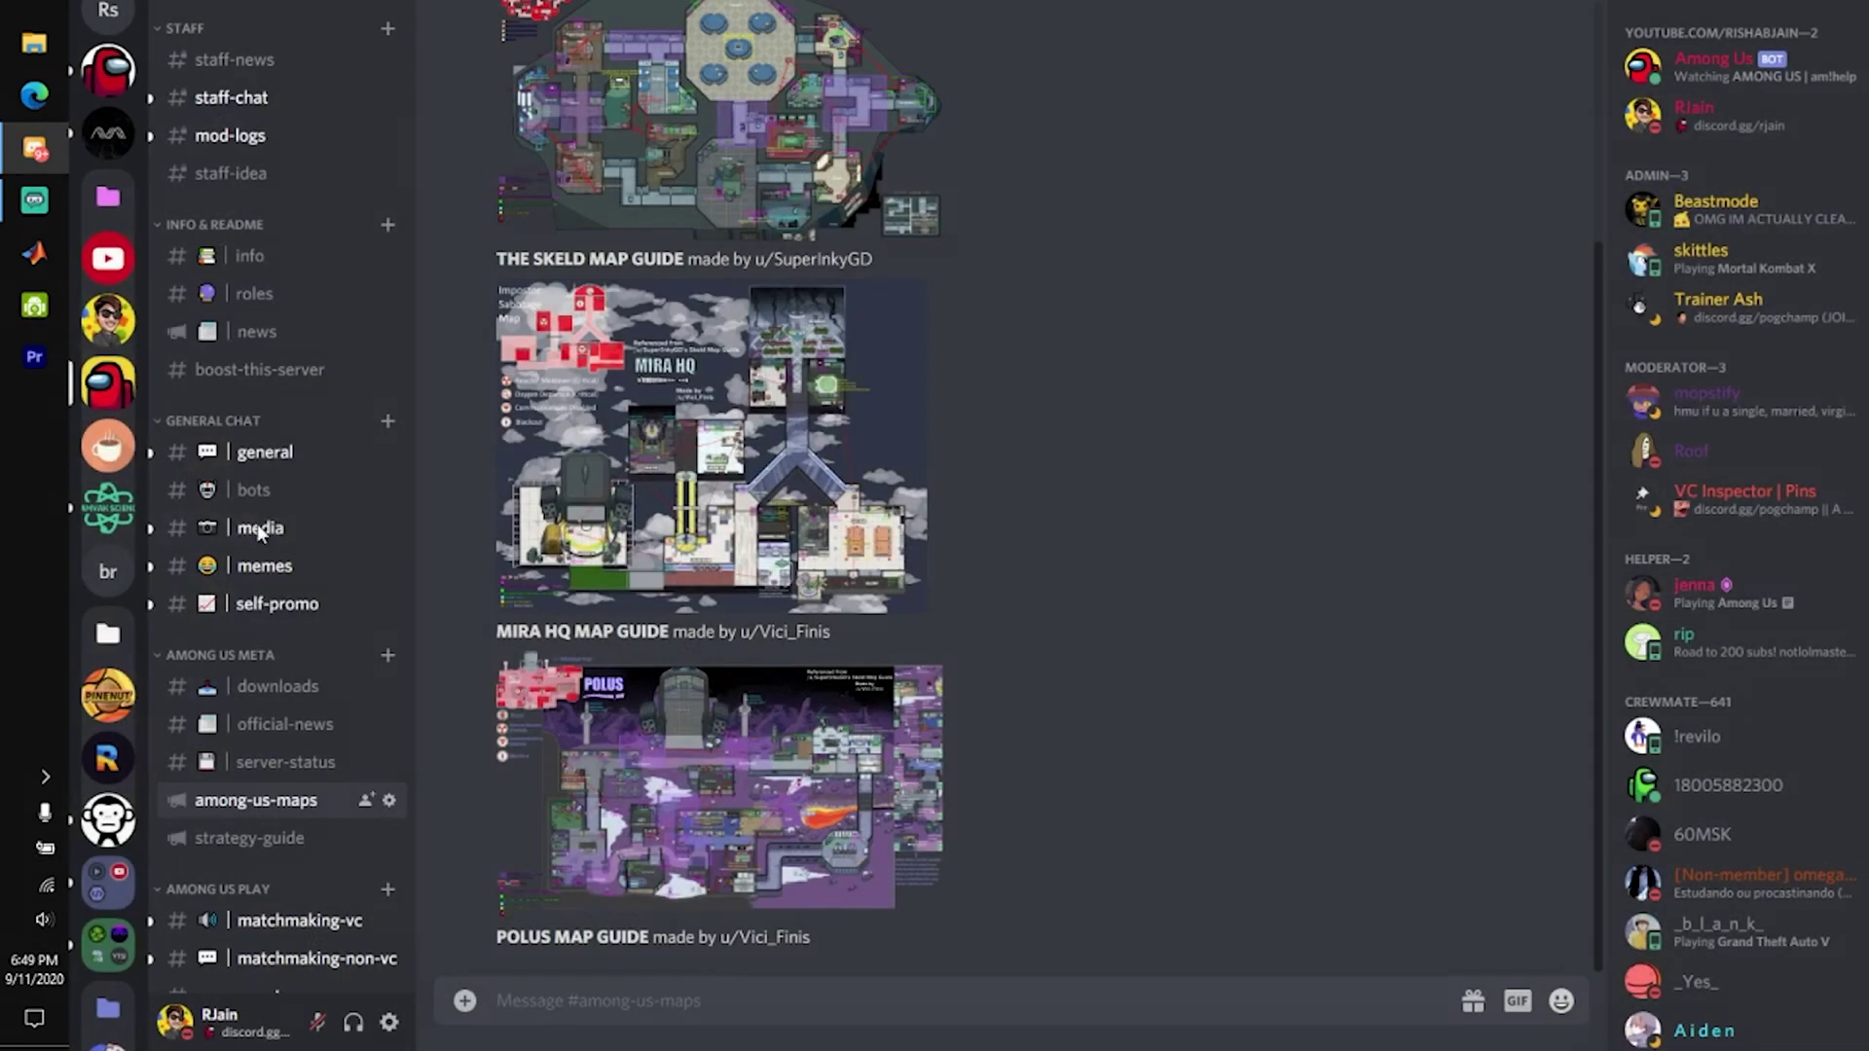
- Check the bots channel, and return to among-us-maps to view the Skeld and MIRA HQ map guides enlarged
left_click(297, 489)
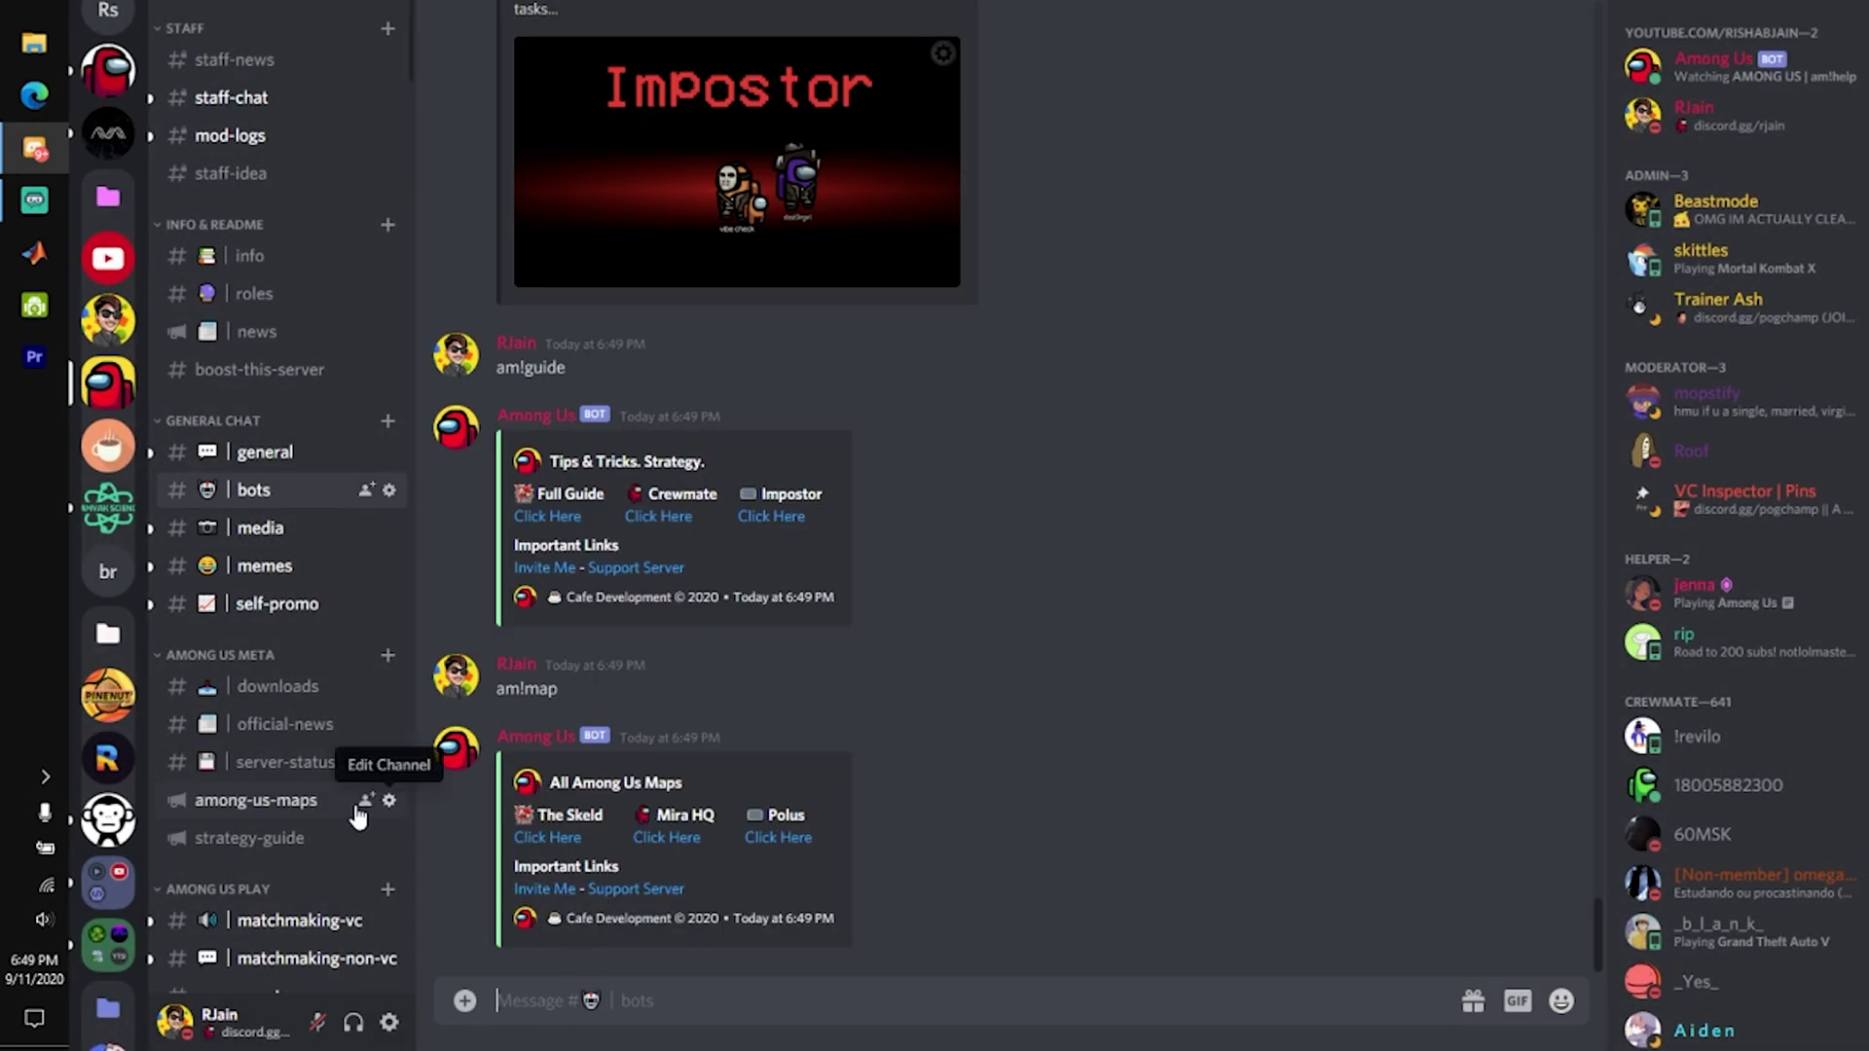
left_click(283, 801)
left_click(814, 216)
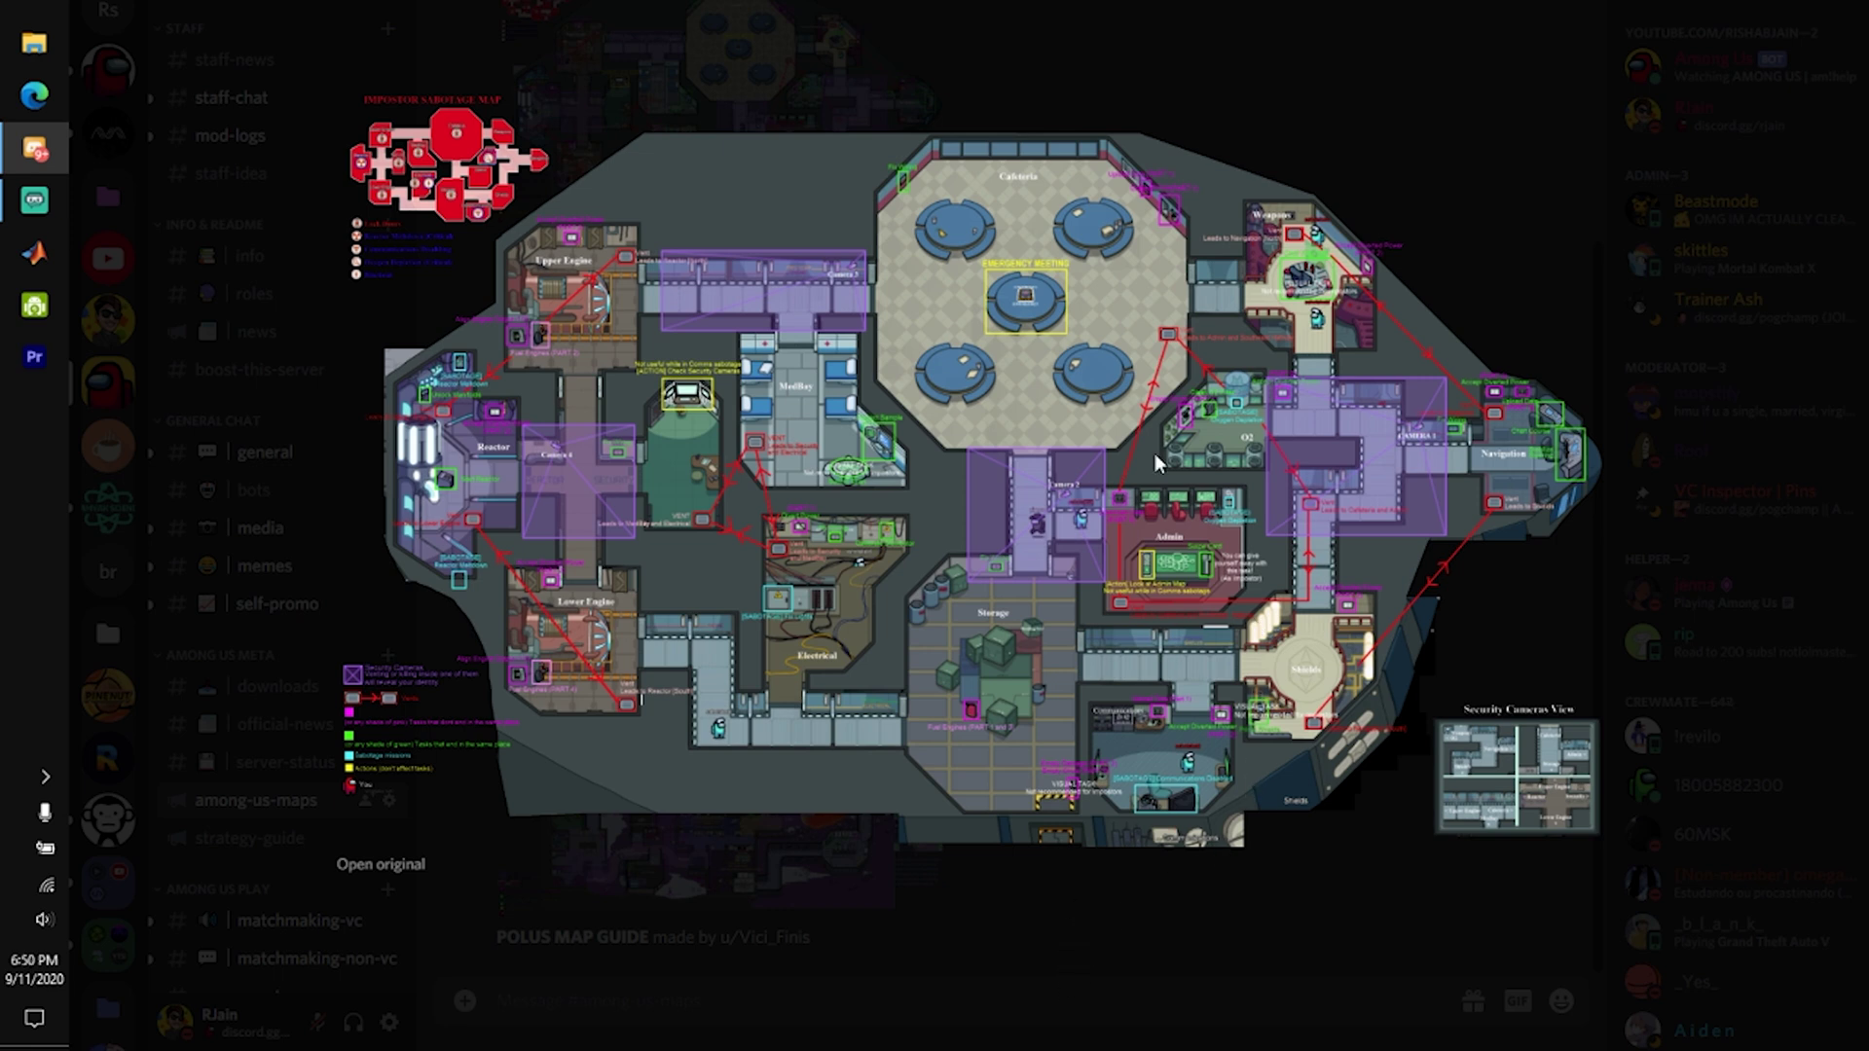
left_click(856, 987)
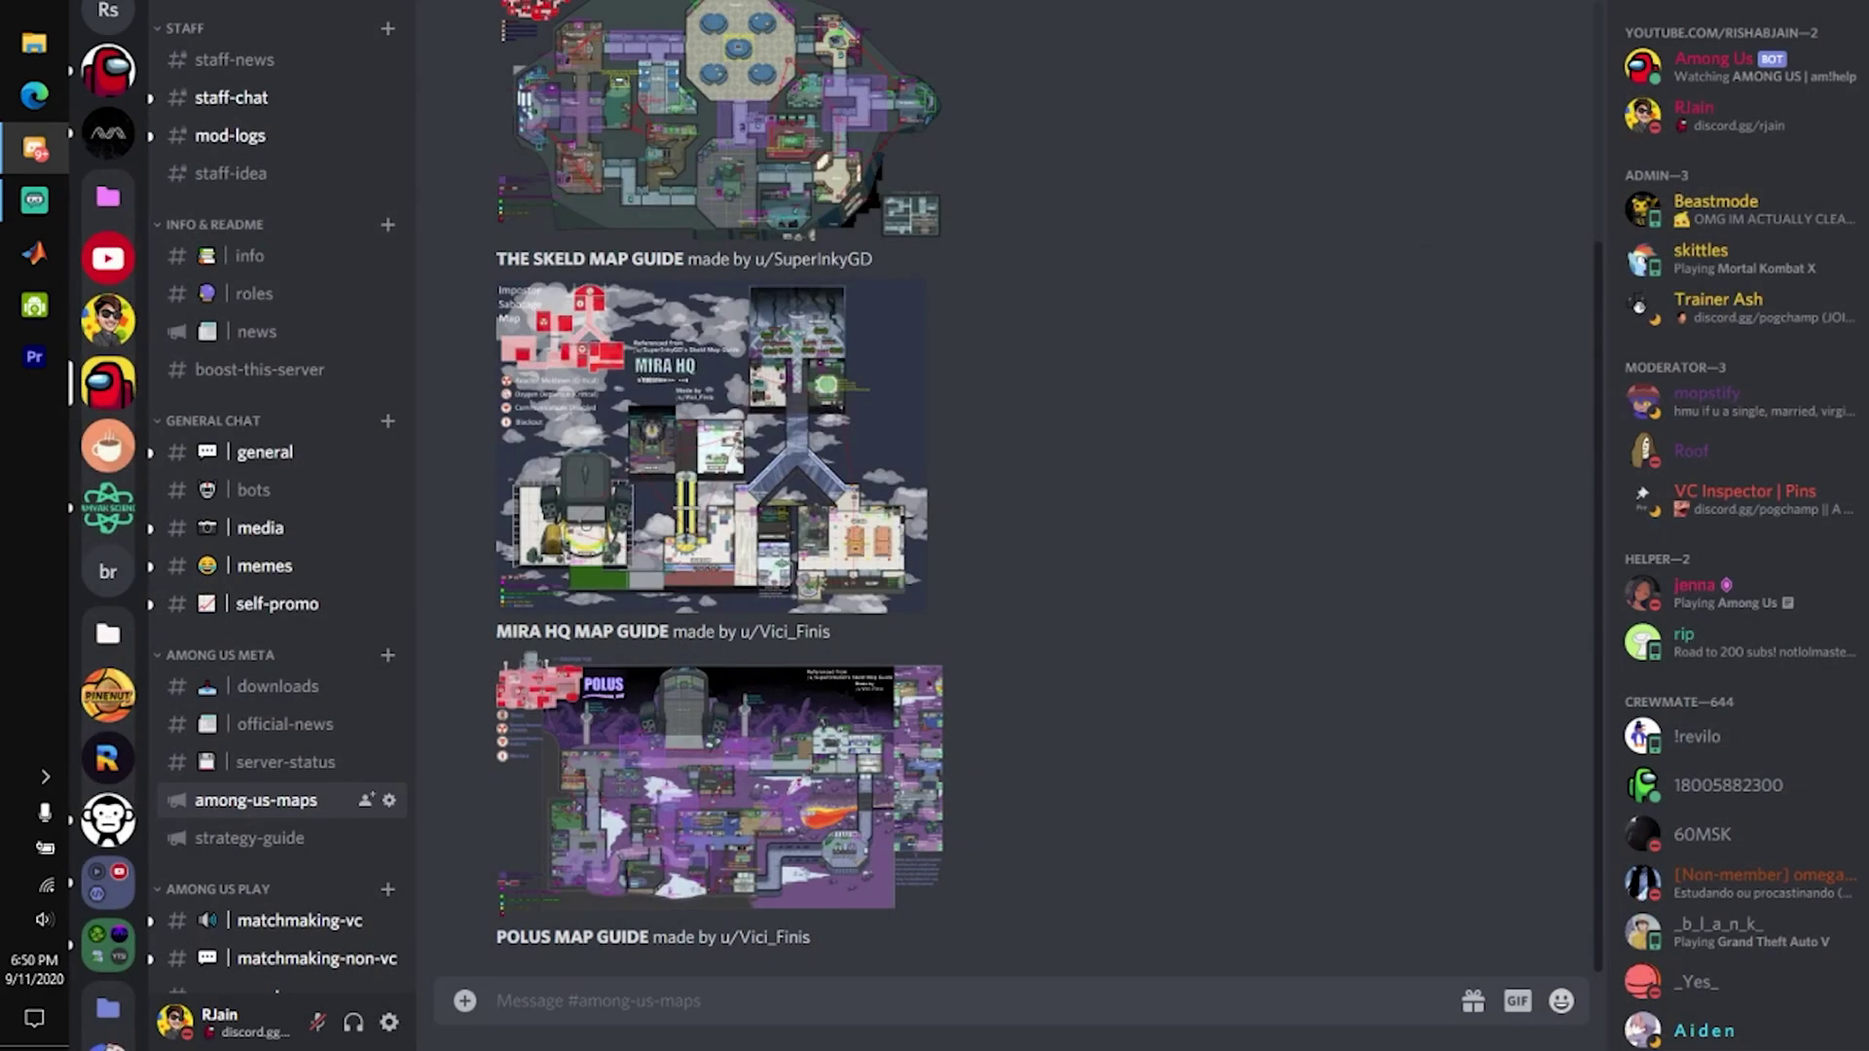
left_click(616, 456)
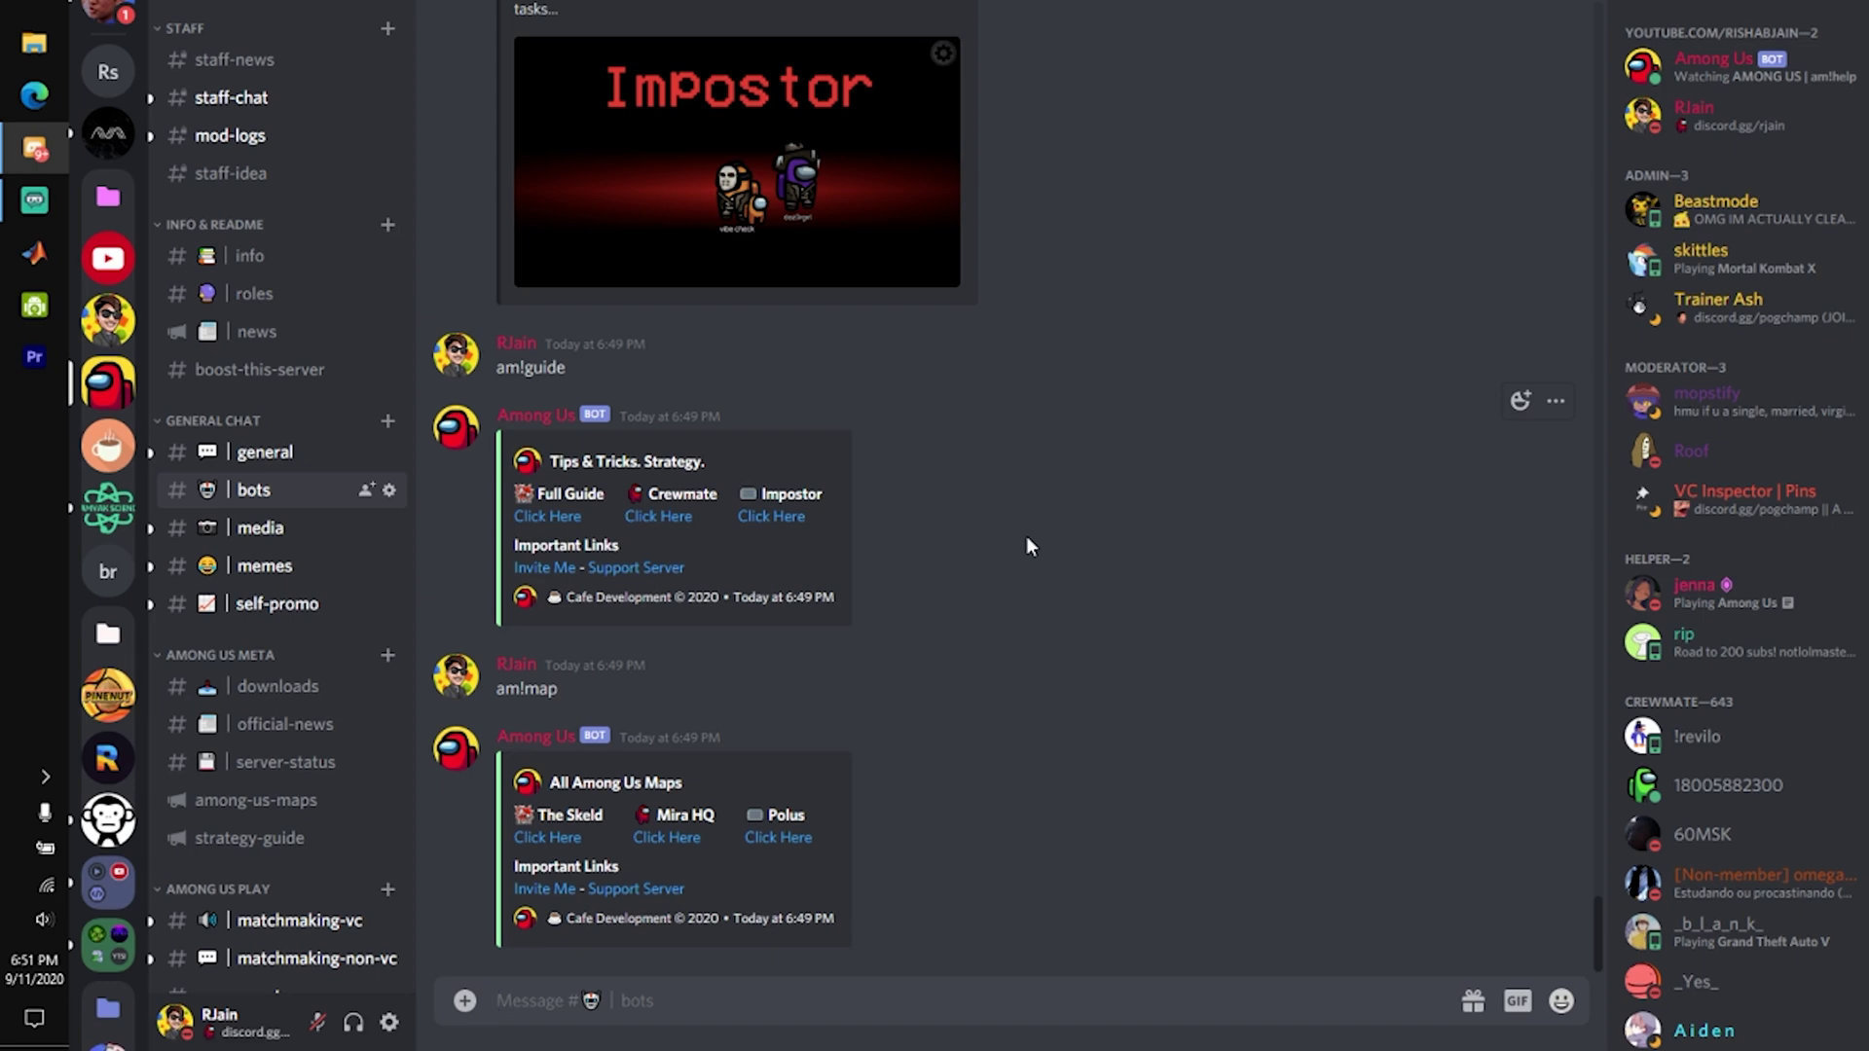
- Open the server-status channel under Among Us Meta and look through its posts
left_click(307, 767)
scroll(327, 746, "down", 10)
scroll(323, 743, "up", 10)
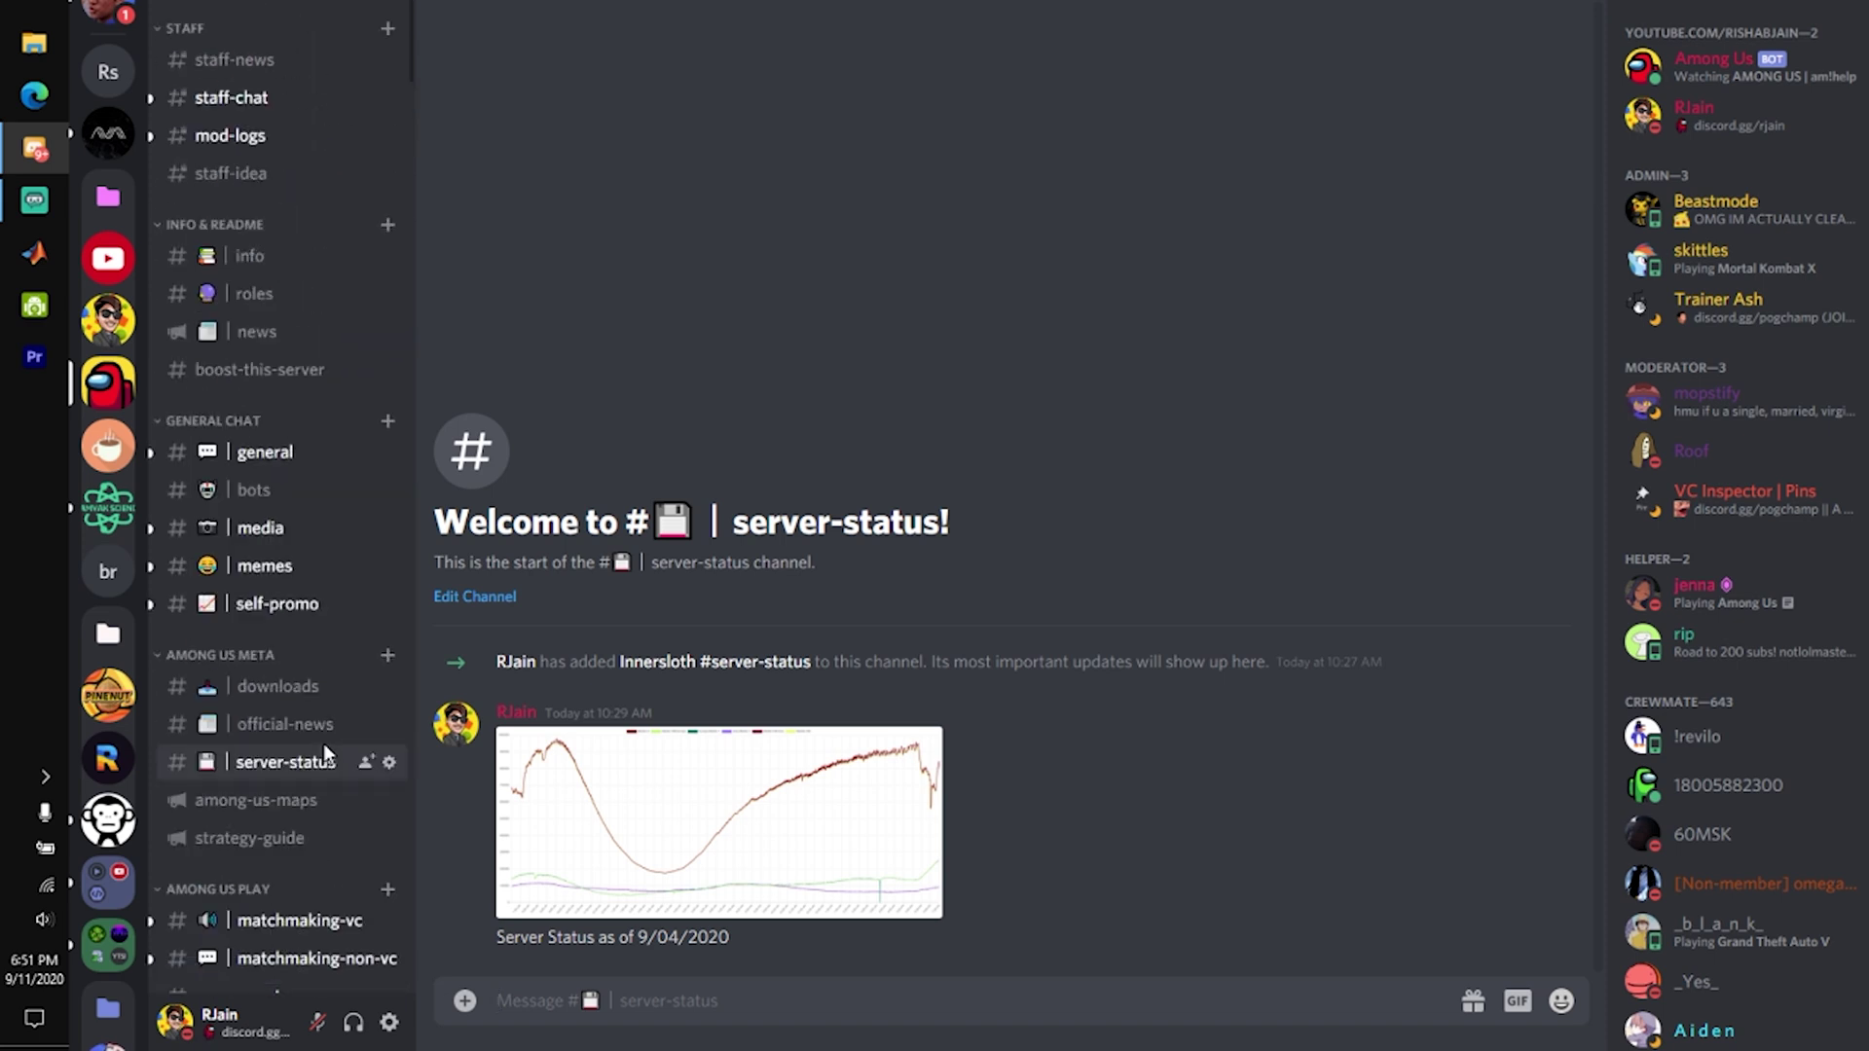
- Visit the strategy-guide, among-us-maps and downloads channels in turn and look over the server's channel list
left_click(327, 839)
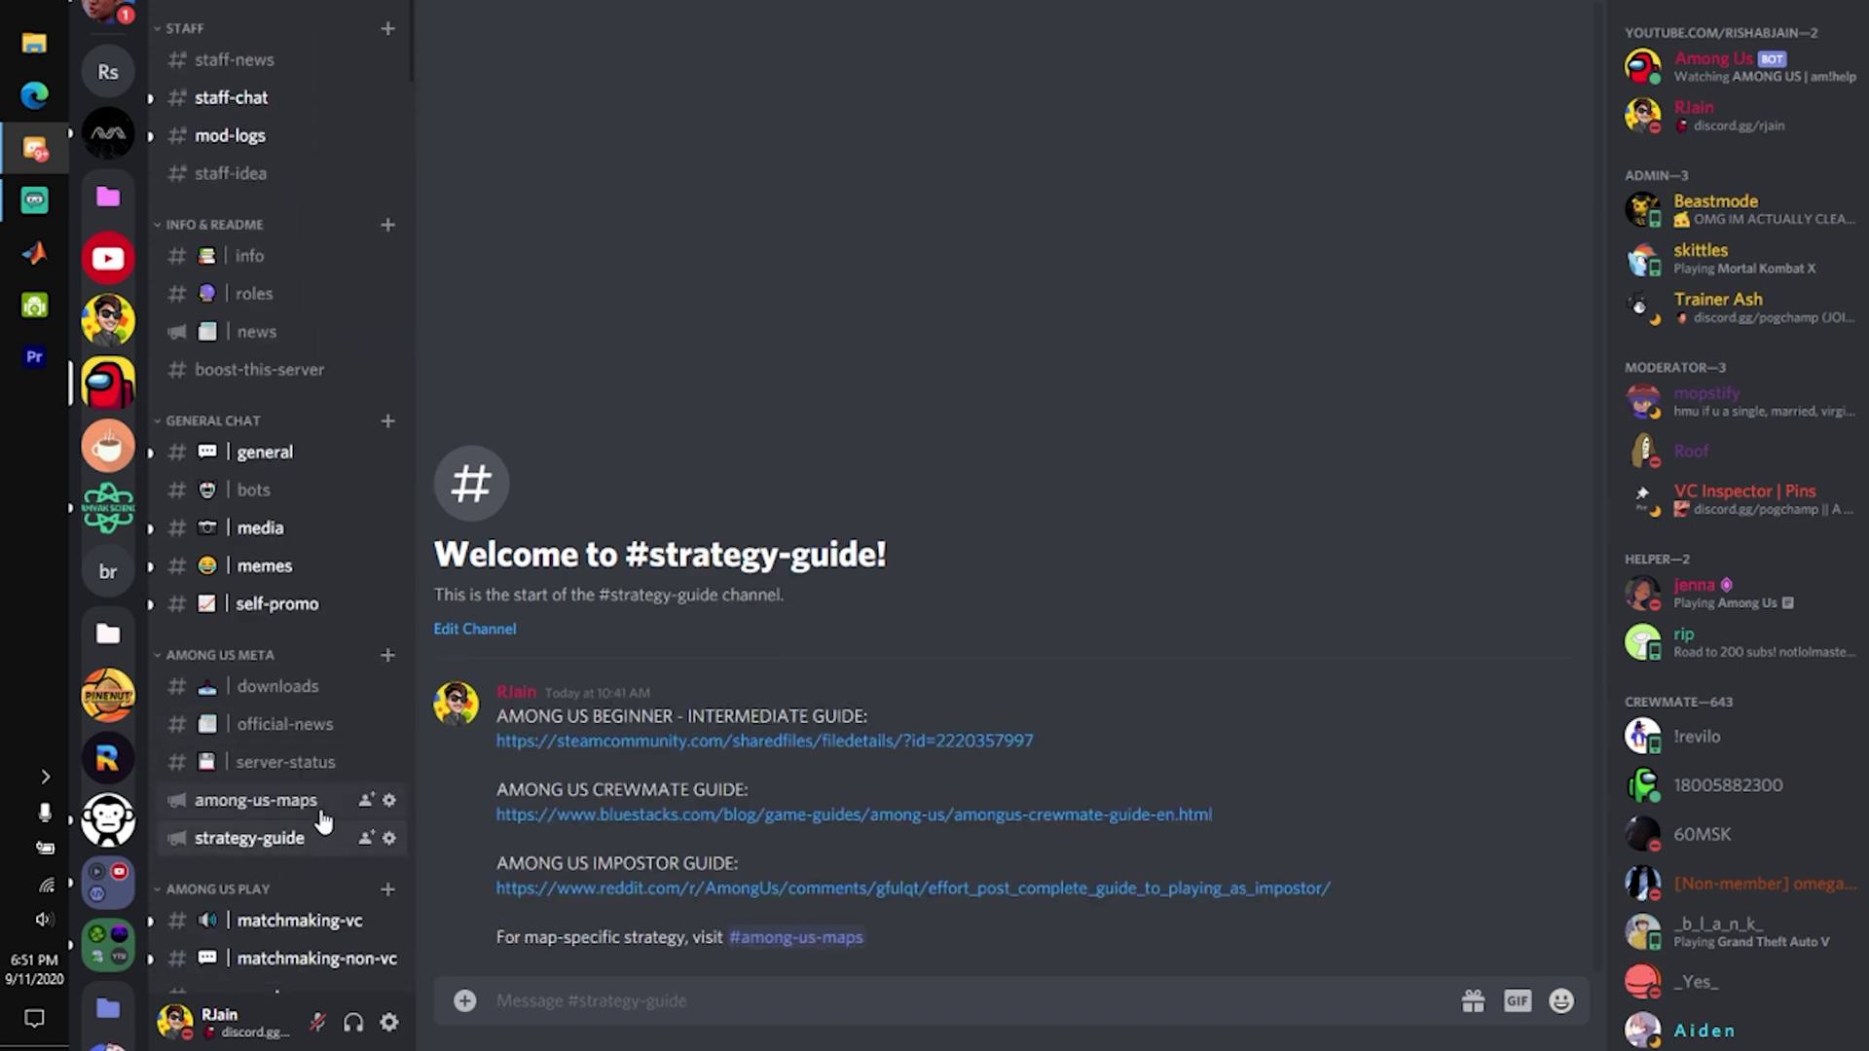
left_click(325, 801)
left_click(277, 689)
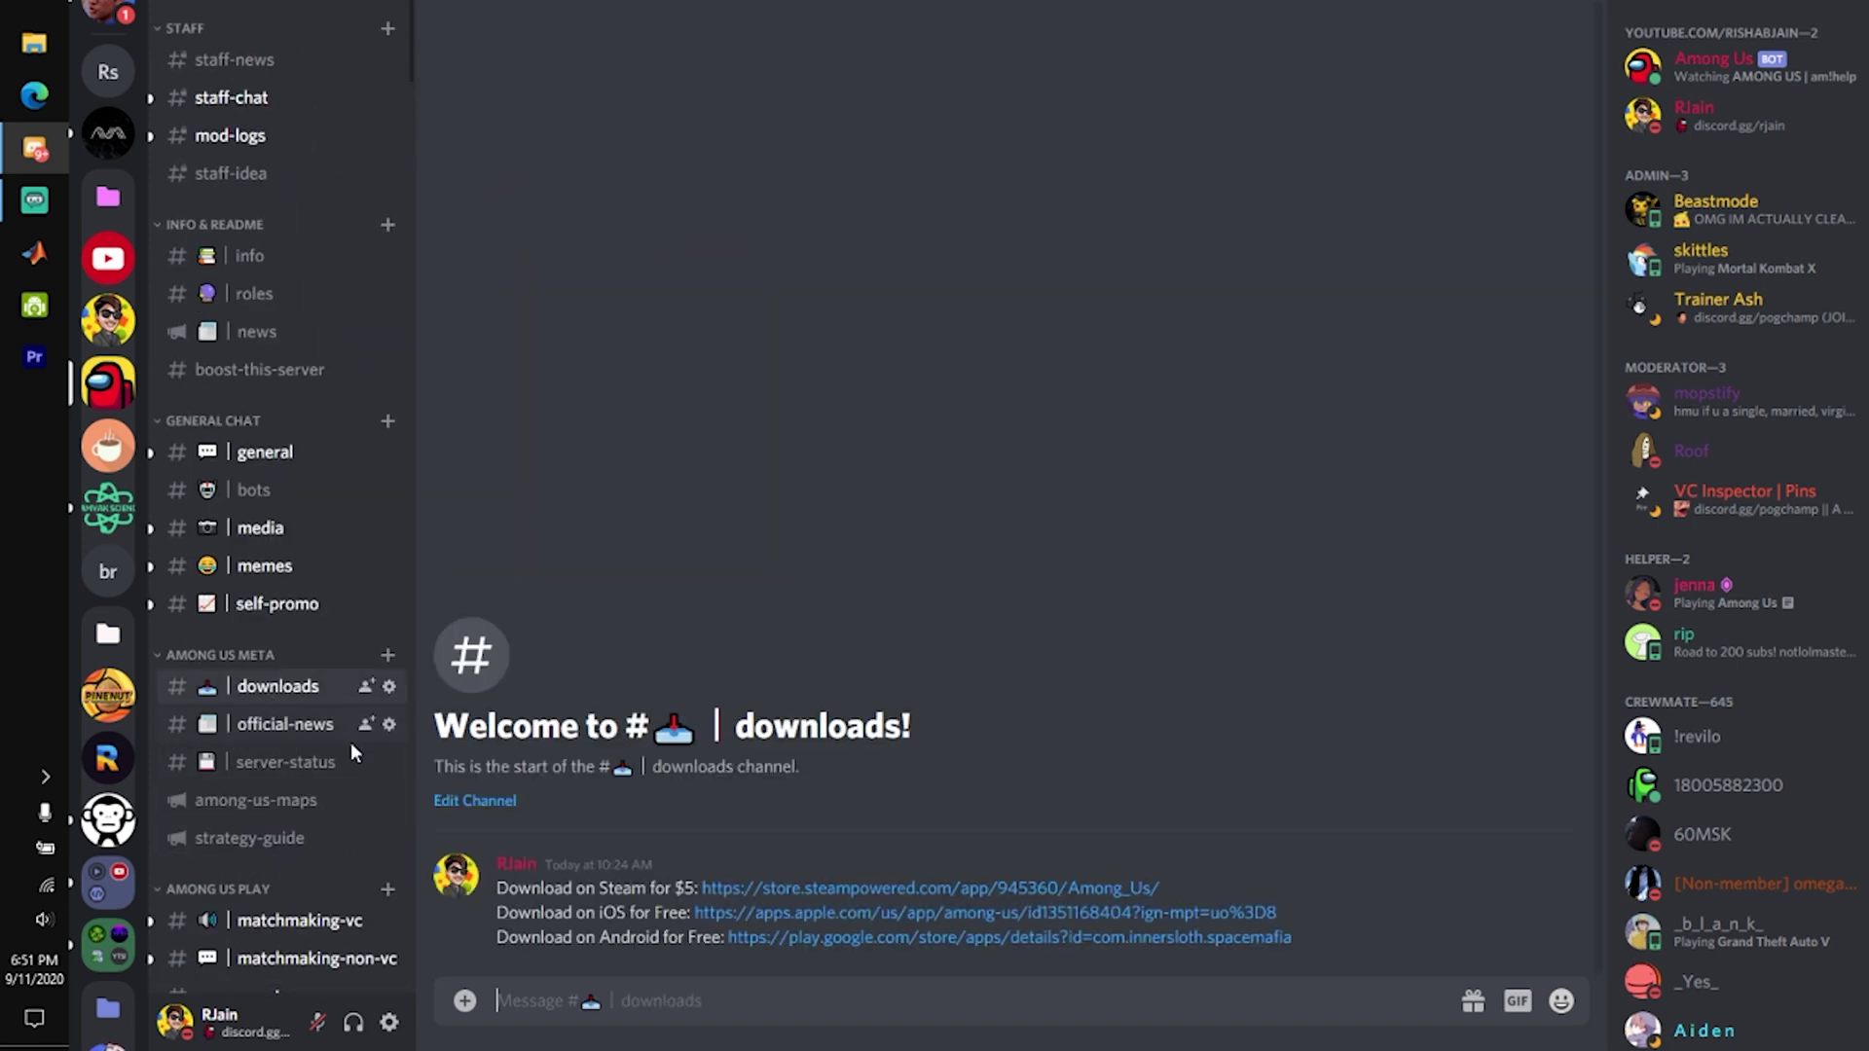
scroll(331, 745, "down", 3)
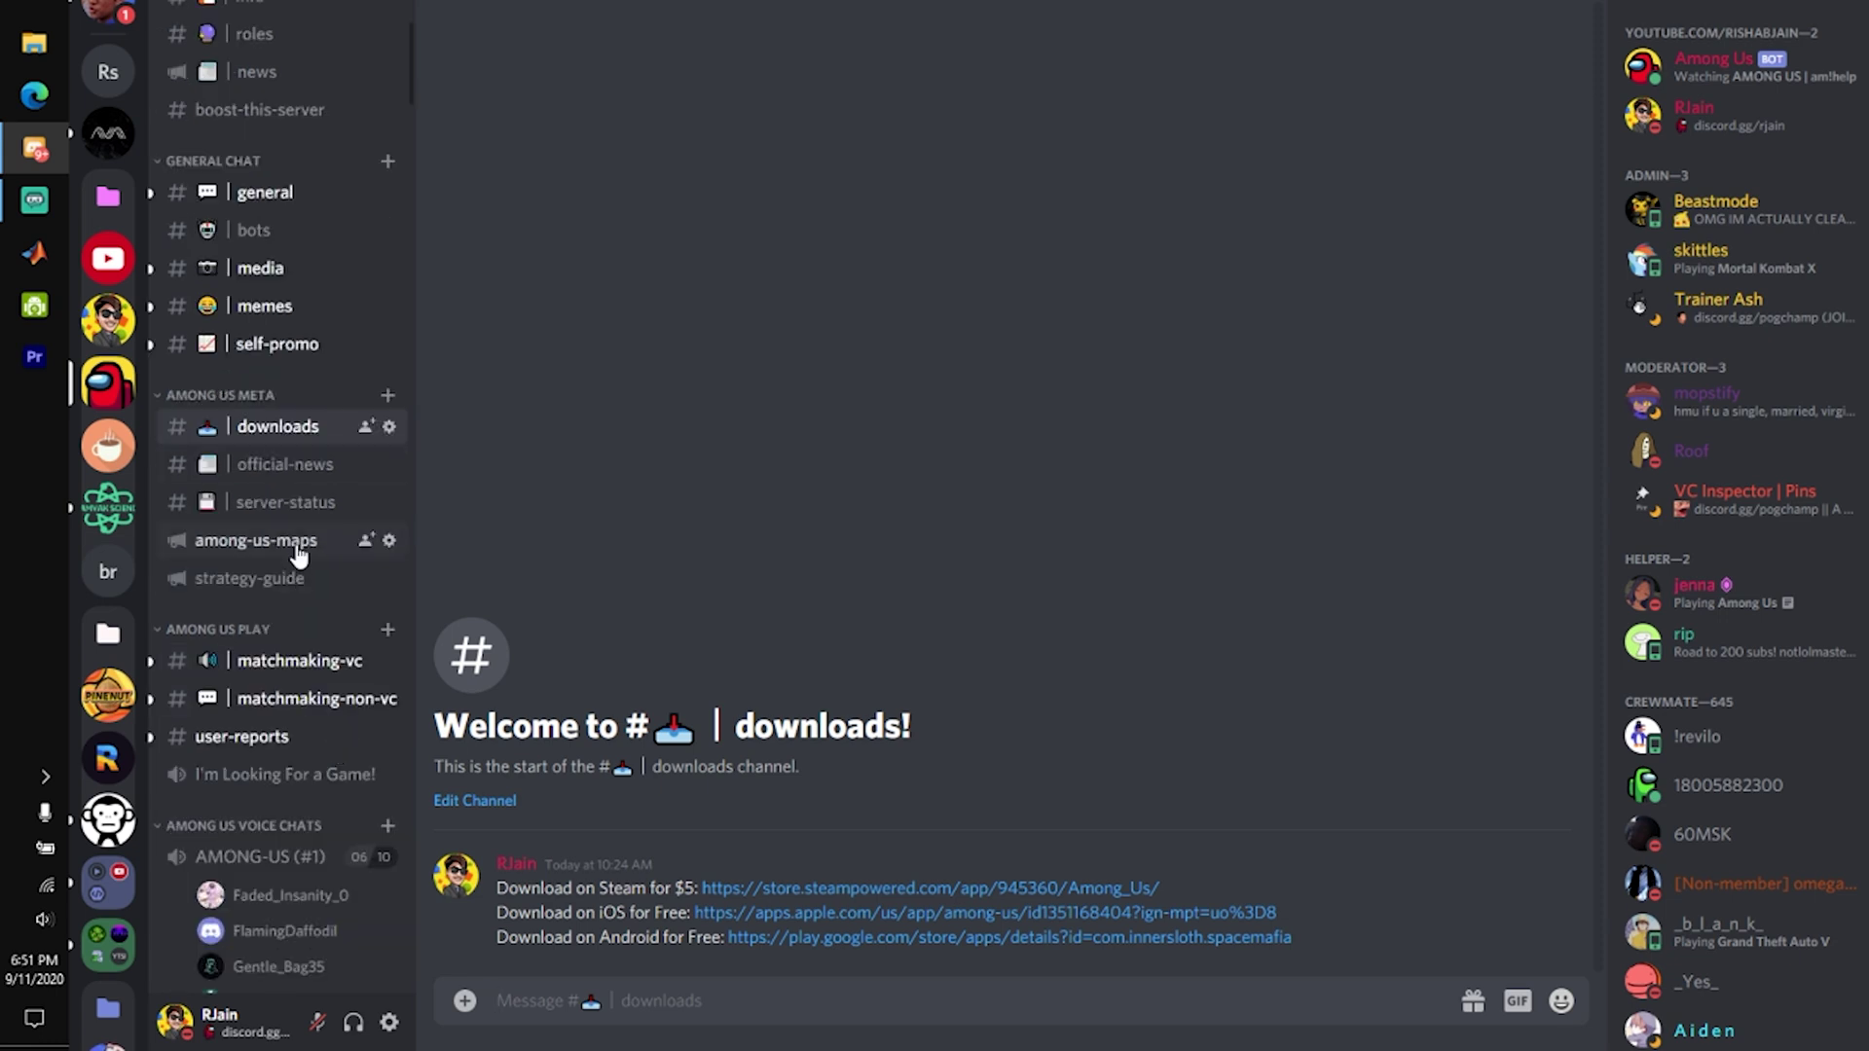
scroll(281, 598, "up", 3)
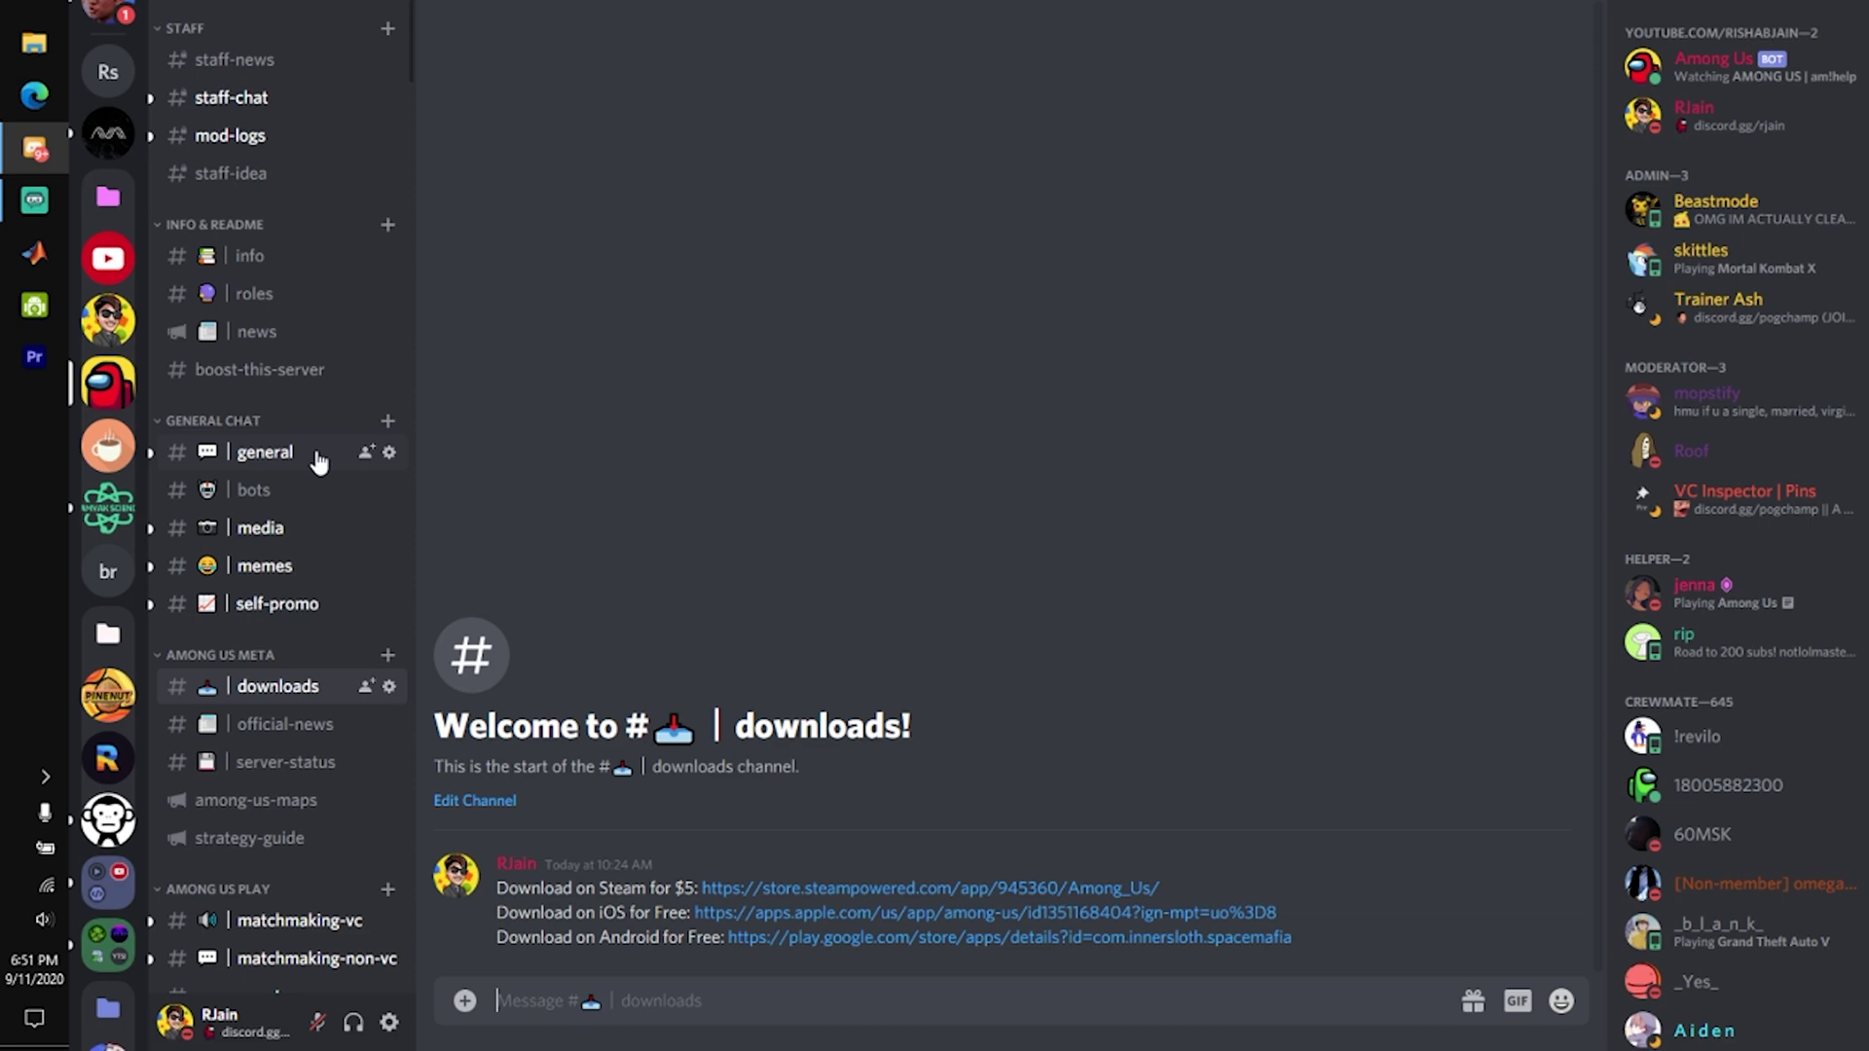
- Open the general channel and browse back through its older messages
left_click(265, 453)
scroll(890, 671, "up", 10)
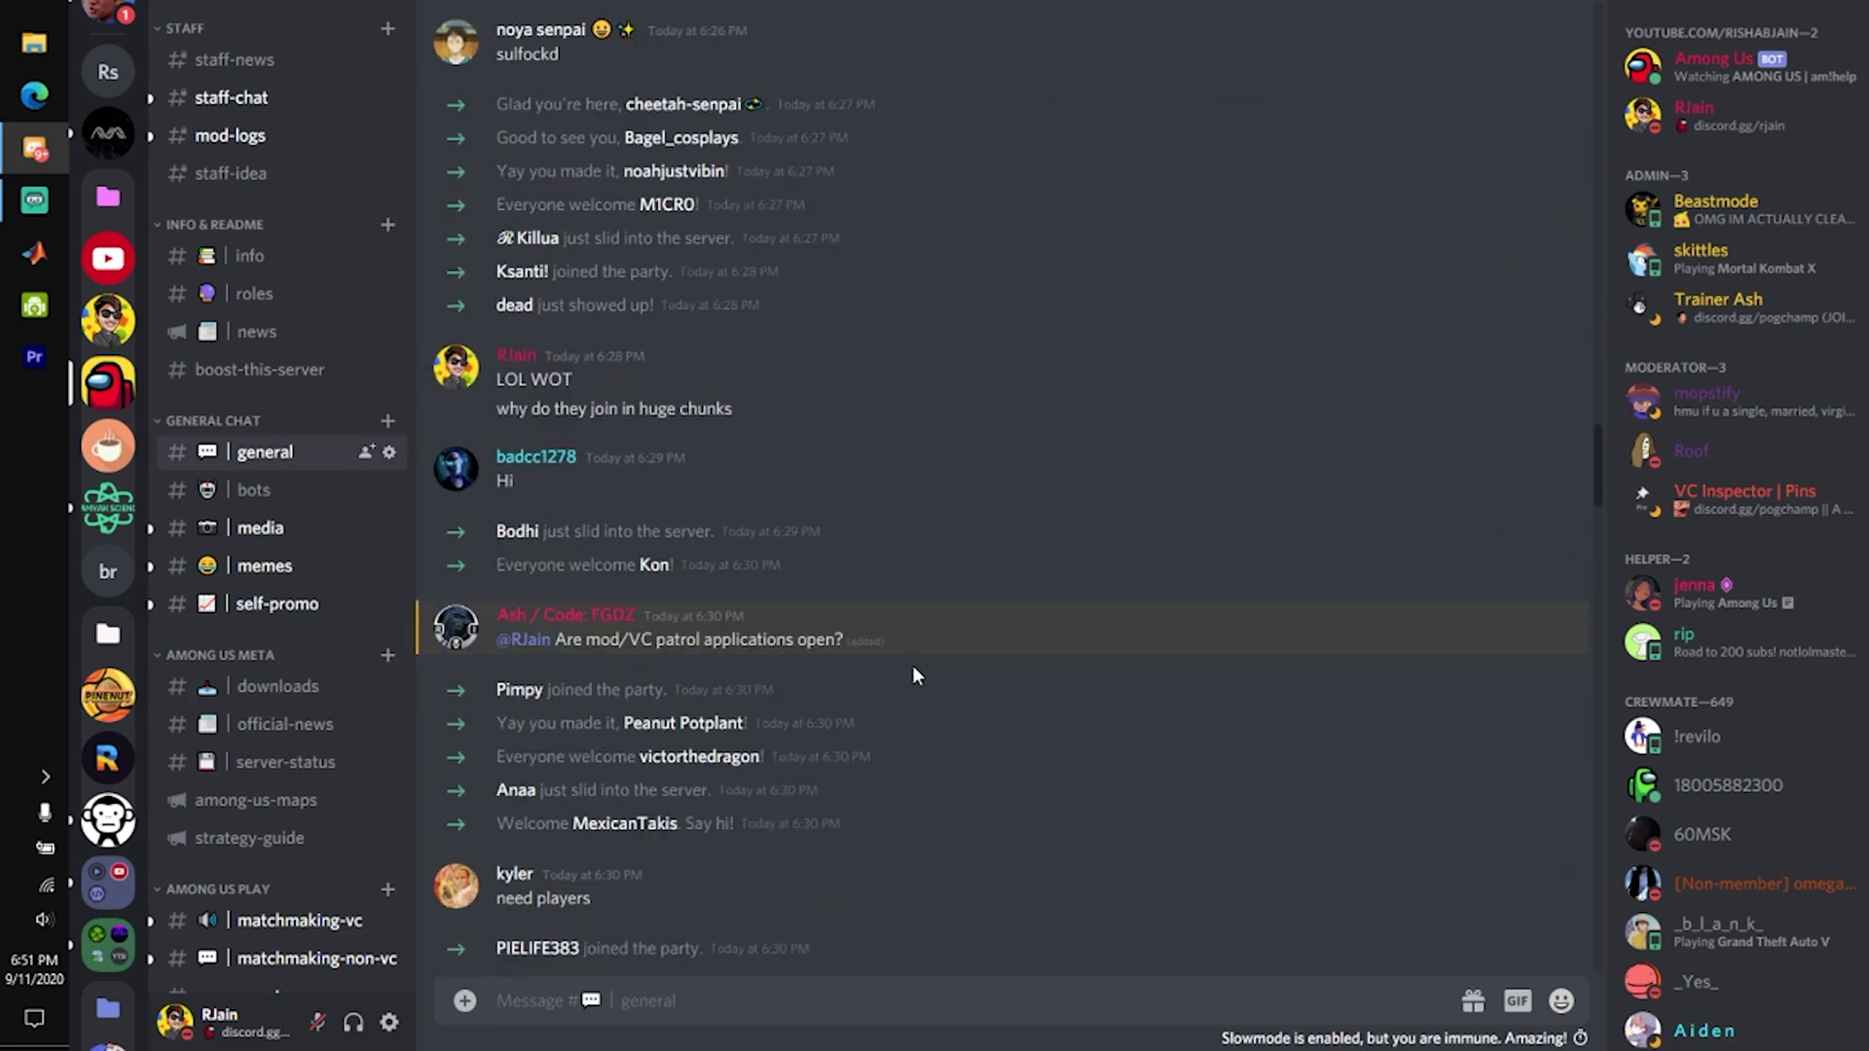
scroll(913, 667, "up", 15)
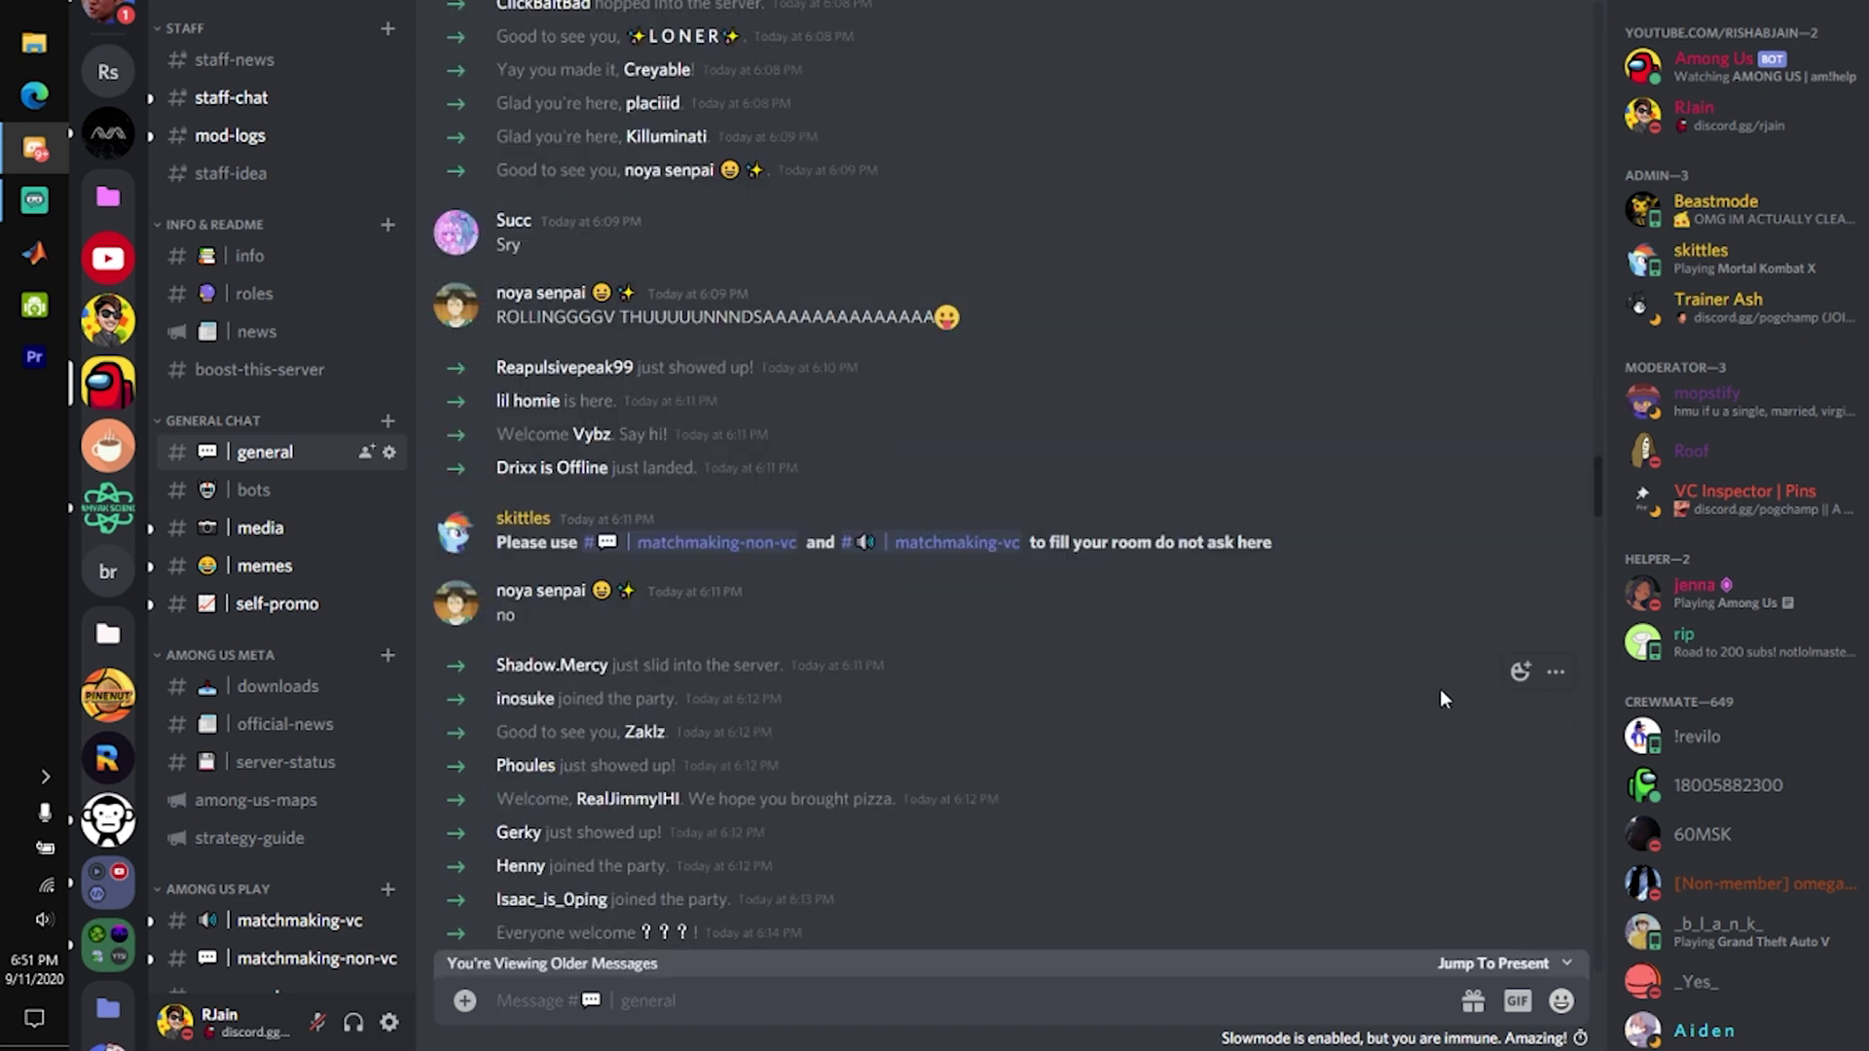